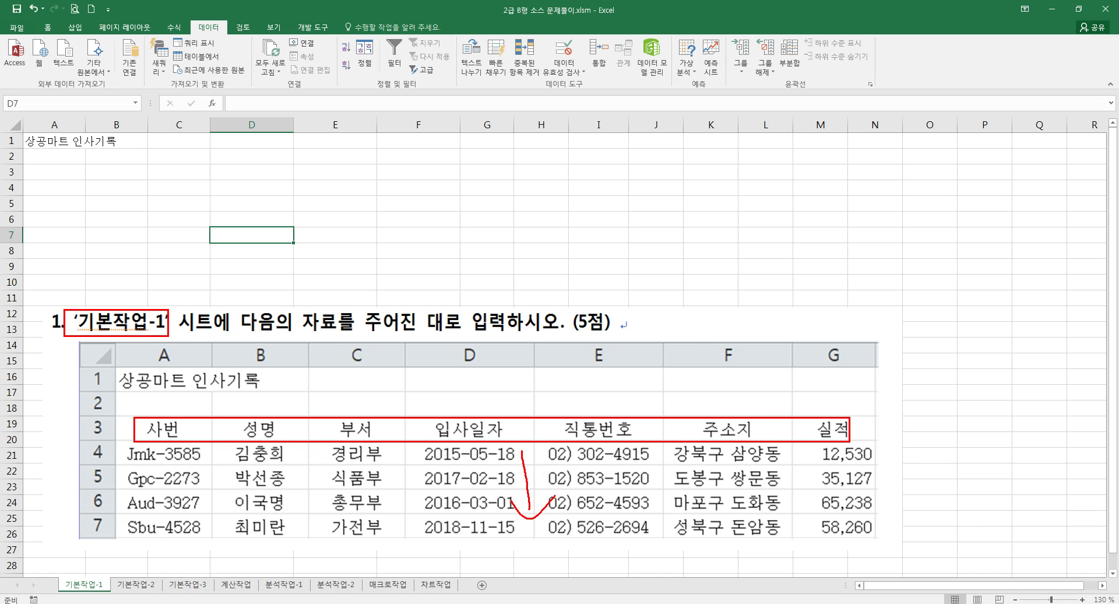
drag(466, 355, 465, 391)
mouse_move(519, 398)
mouse_down()
mouse_move(445, 391)
mouse_move(521, 402)
mouse_move(608, 363)
mouse_up()
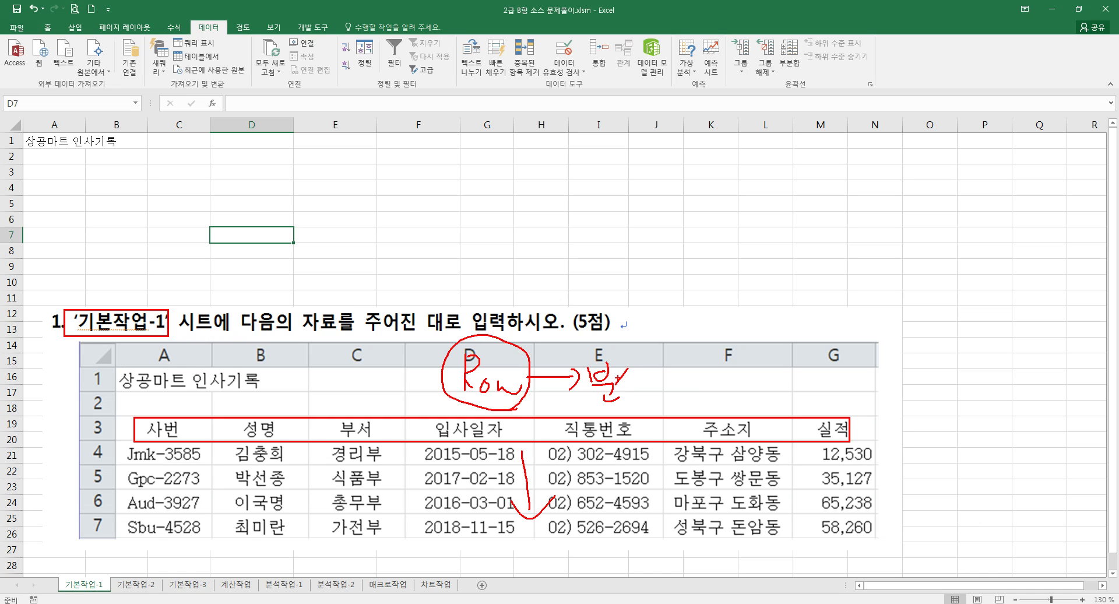
drag(696, 365, 704, 387)
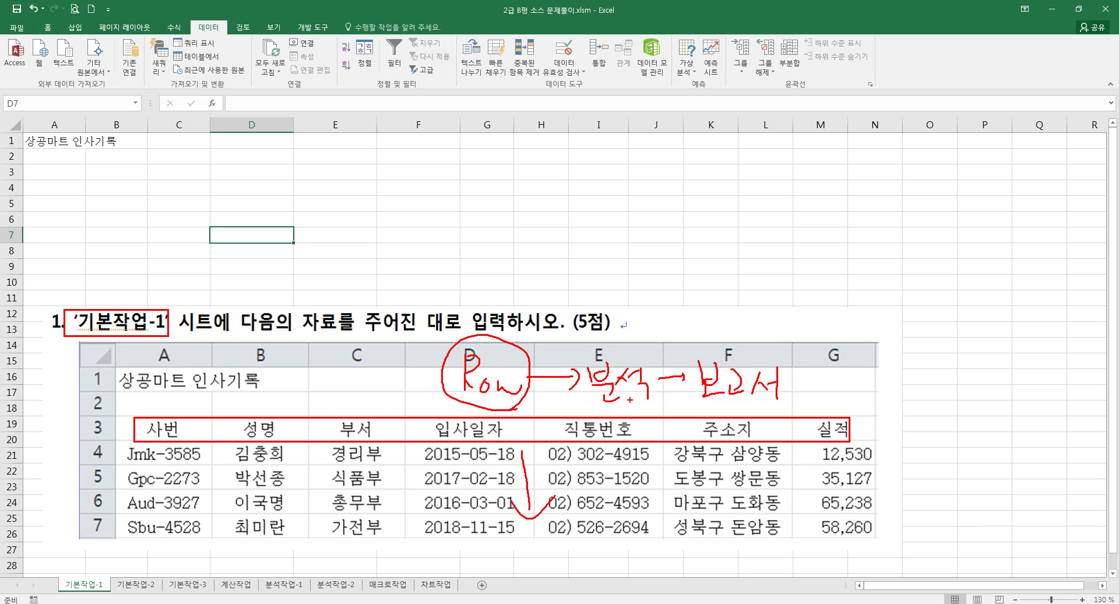
drag(437, 379, 445, 413)
drag(142, 334, 163, 328)
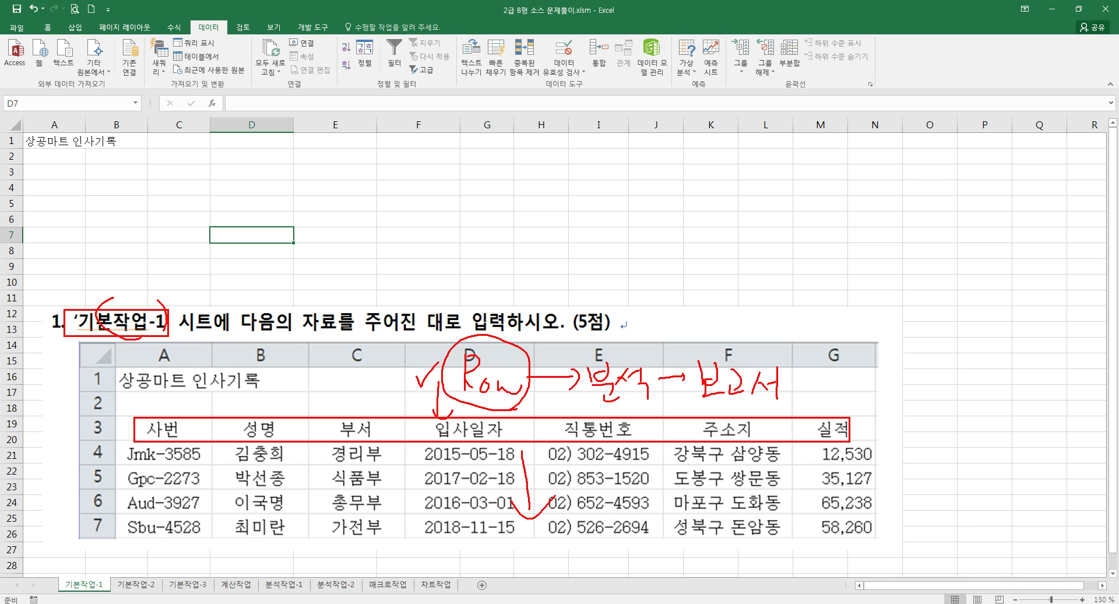
key(Escape)
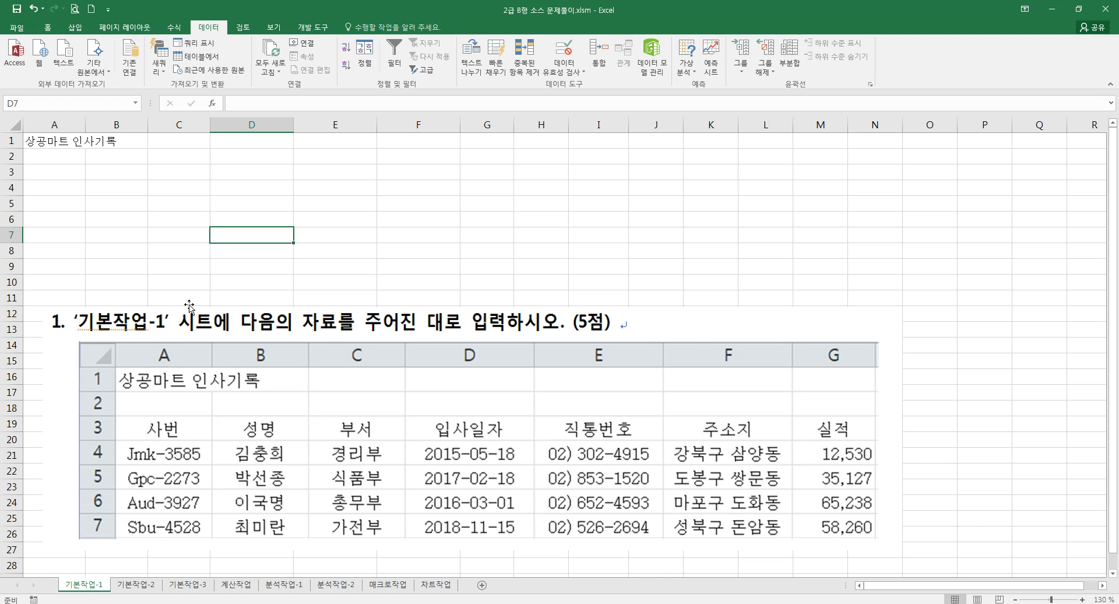
click(48, 27)
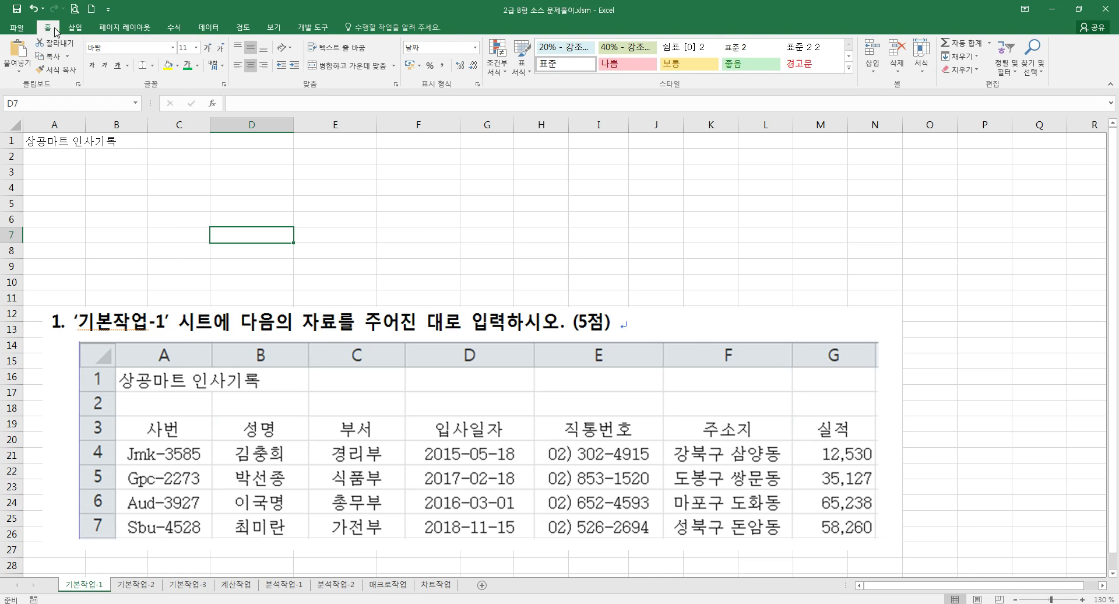
click(120, 200)
click(203, 214)
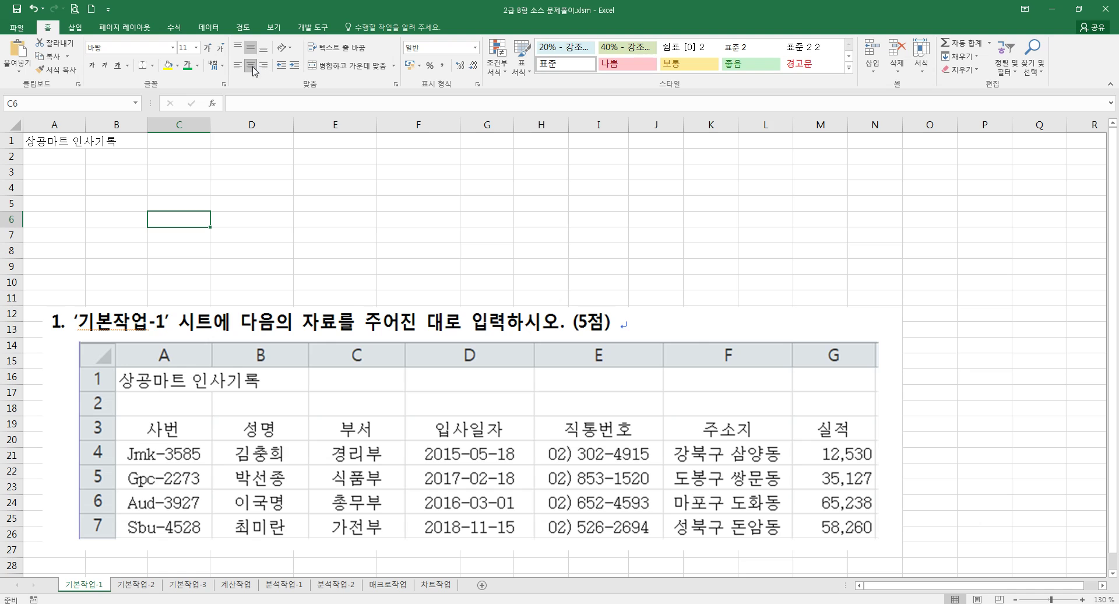
click(255, 215)
click(362, 216)
click(418, 219)
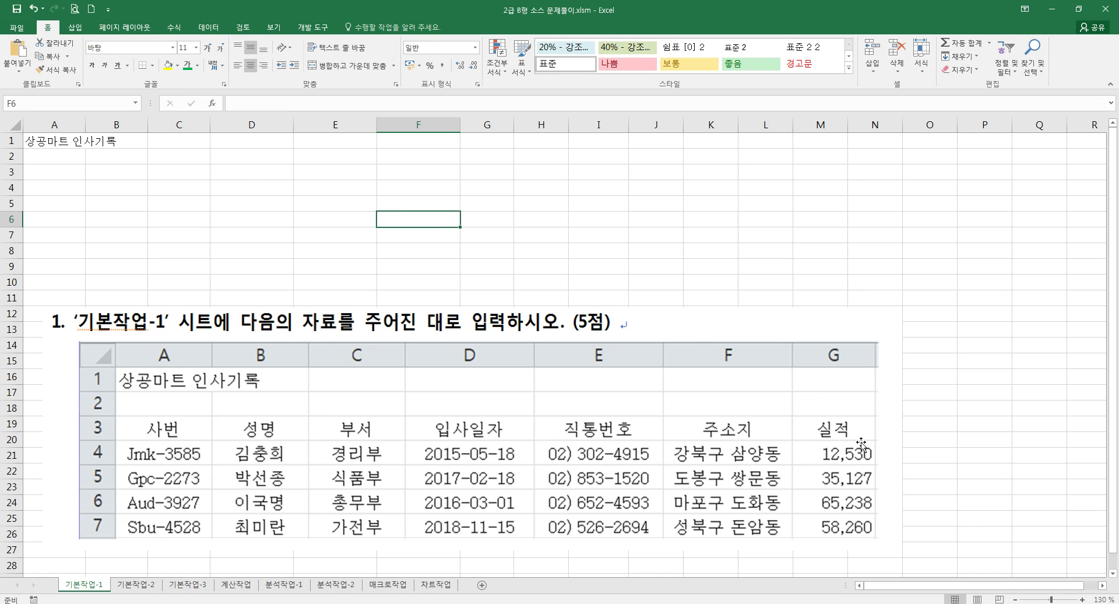
Enter the header 실적 in cell G3 and the value 12,530 in G4
click(477, 171)
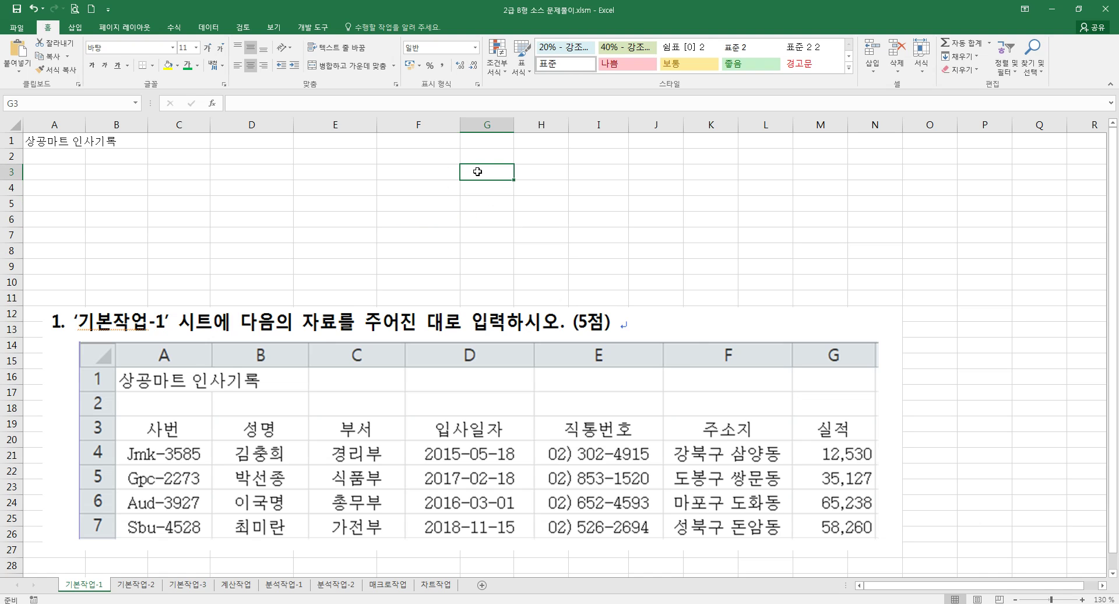
text(실적)
key(Return)
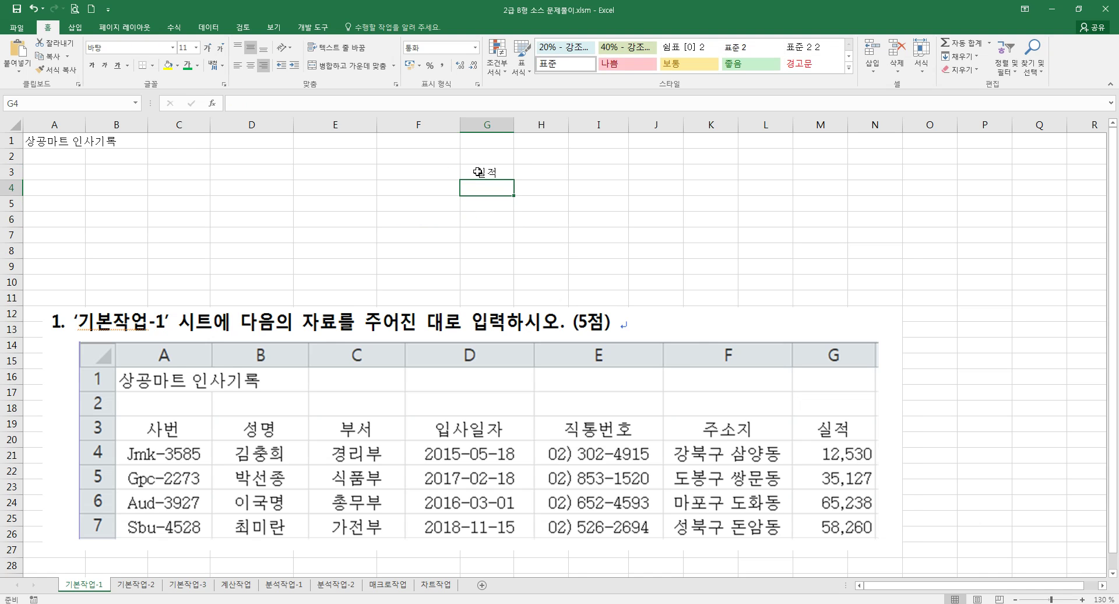
text(12)
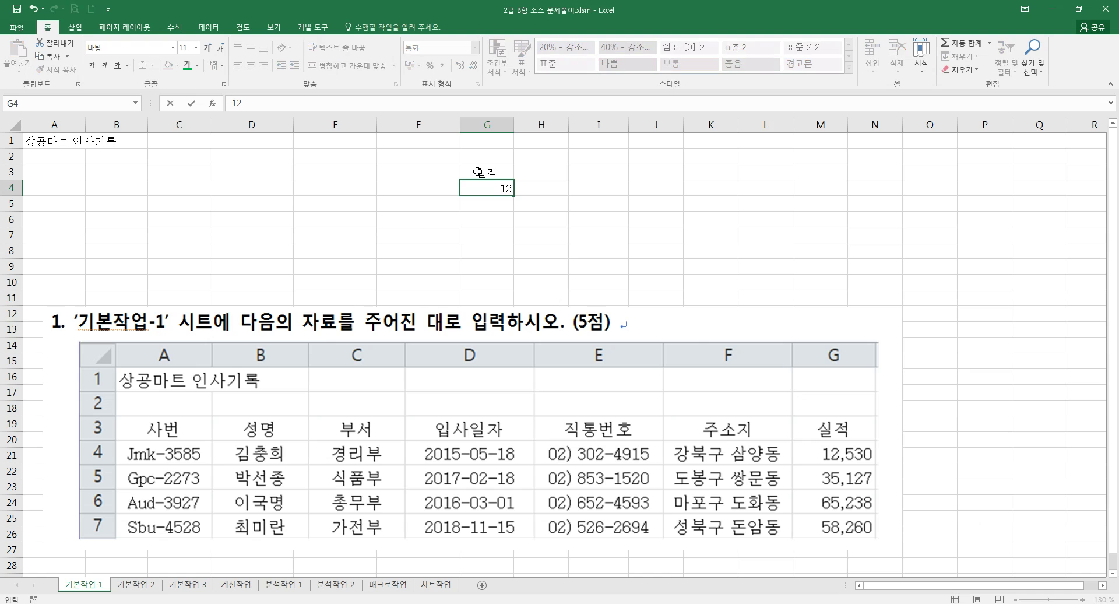
text(,530)
key(Return)
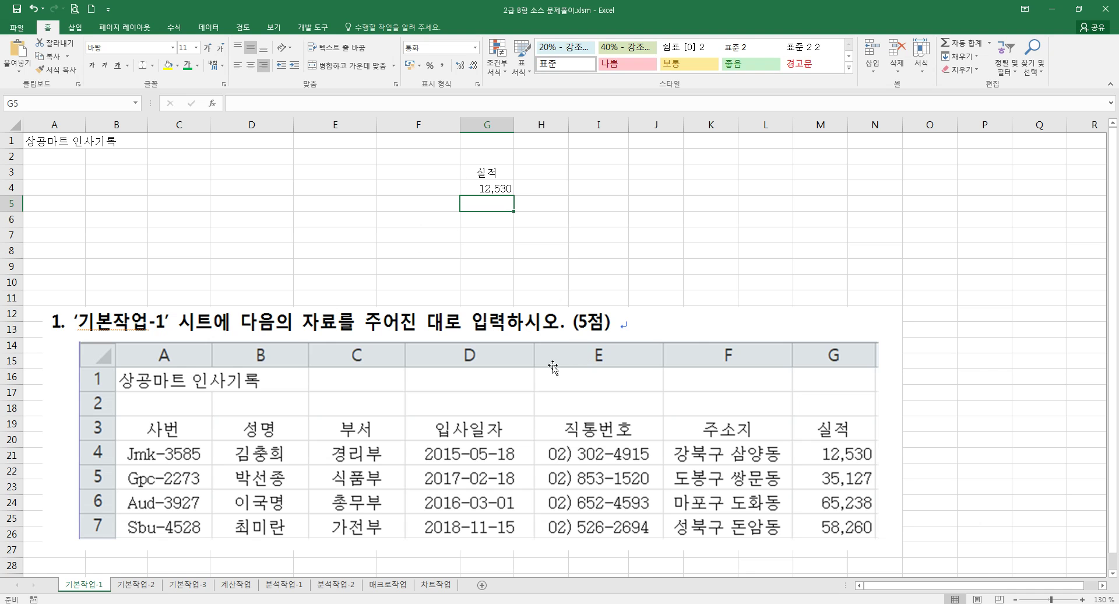
Open the 기본작업-2 sheet, shrink the instruction picture and place it below the data table
click(151, 585)
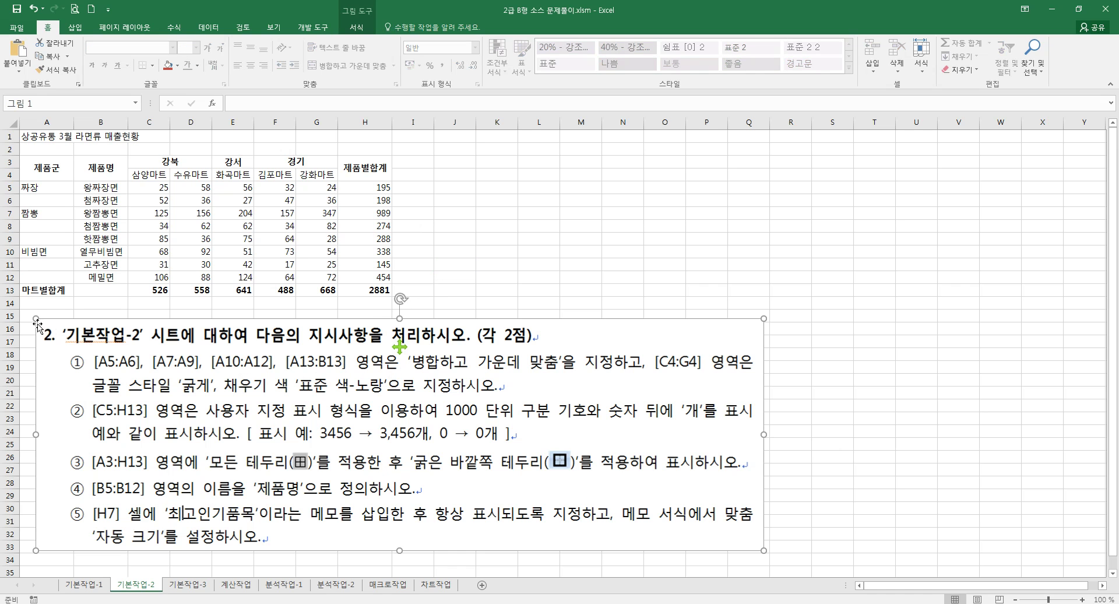
drag(36, 320, 471, 184)
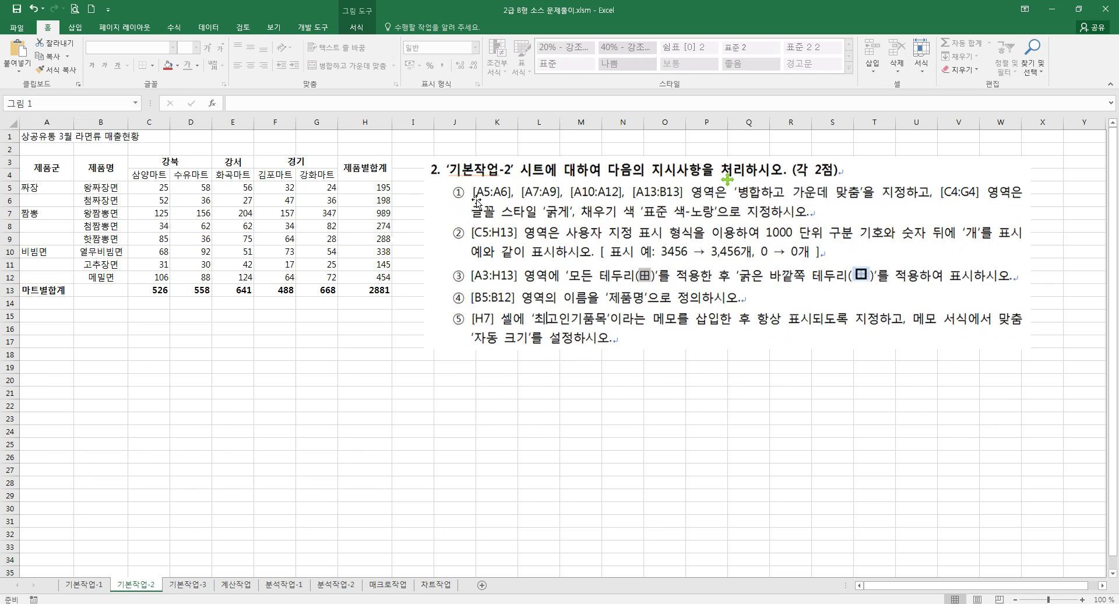
ctrl+scroll(483, 266, up, 1)
drag(300, 350, 35, 357)
drag(463, 262, 428, 261)
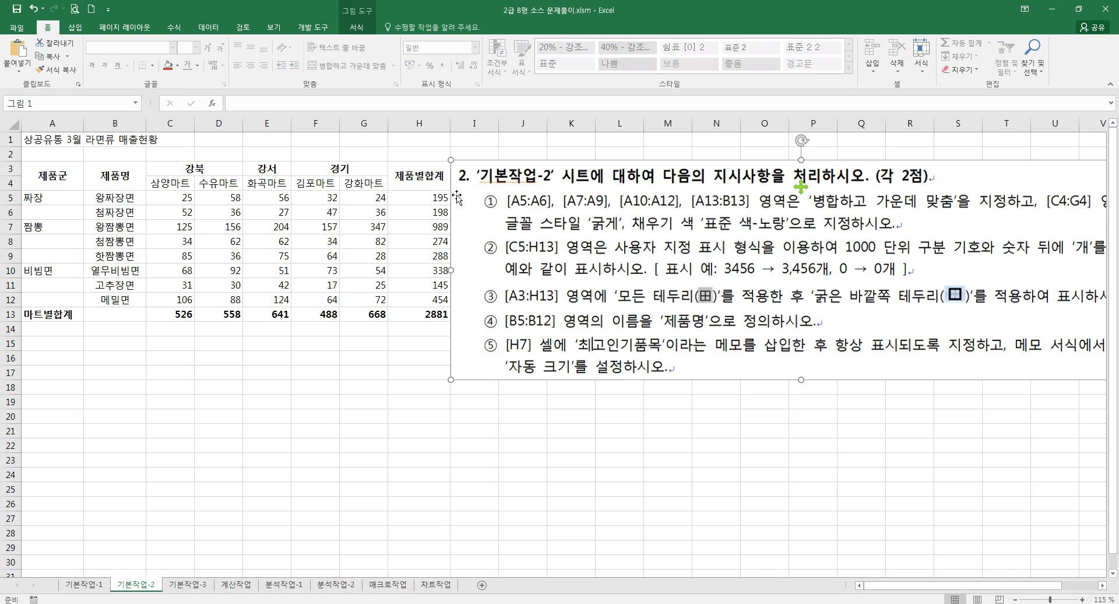
drag(449, 160, 492, 170)
drag(564, 221, 102, 414)
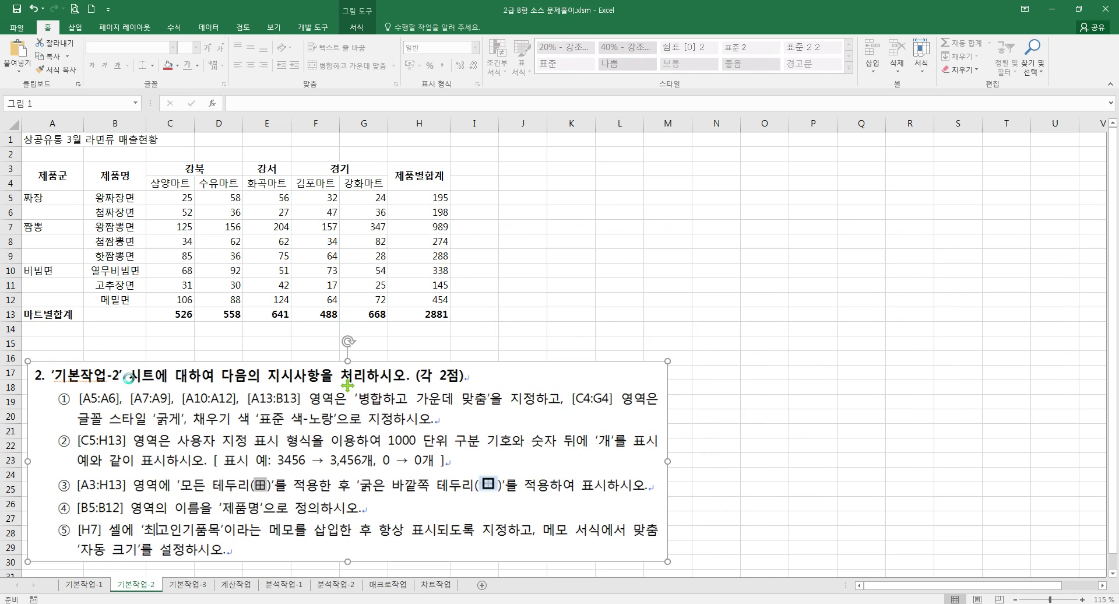
Reduce the instruction picture further and fit it directly beneath the table's total row
ctrl+scroll(129, 391, up, 1)
scroll(129, 385, up, 2)
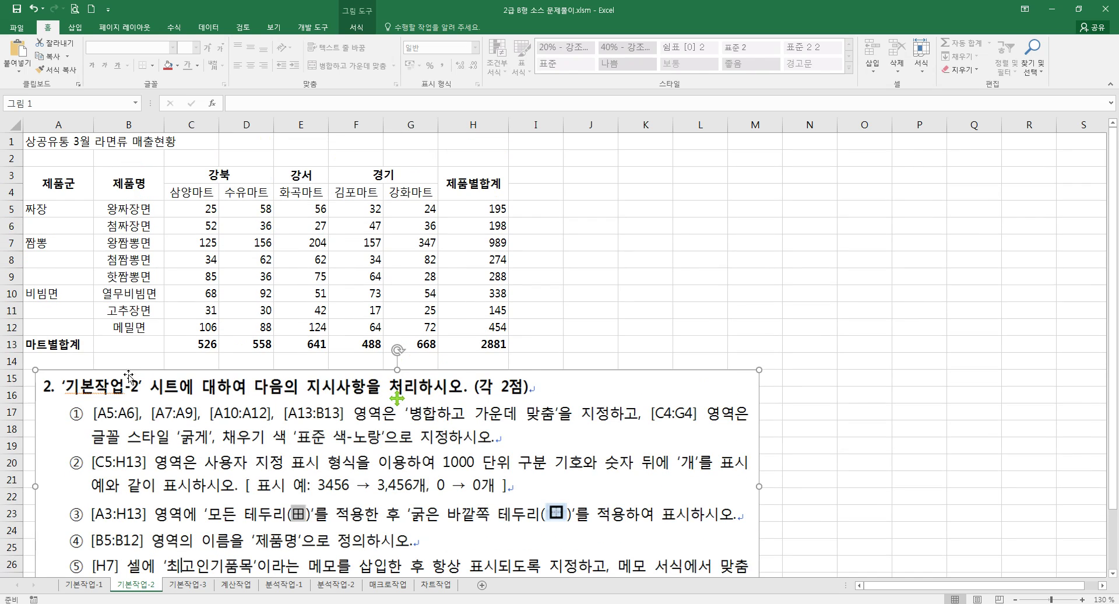
drag(36, 370, 67, 380)
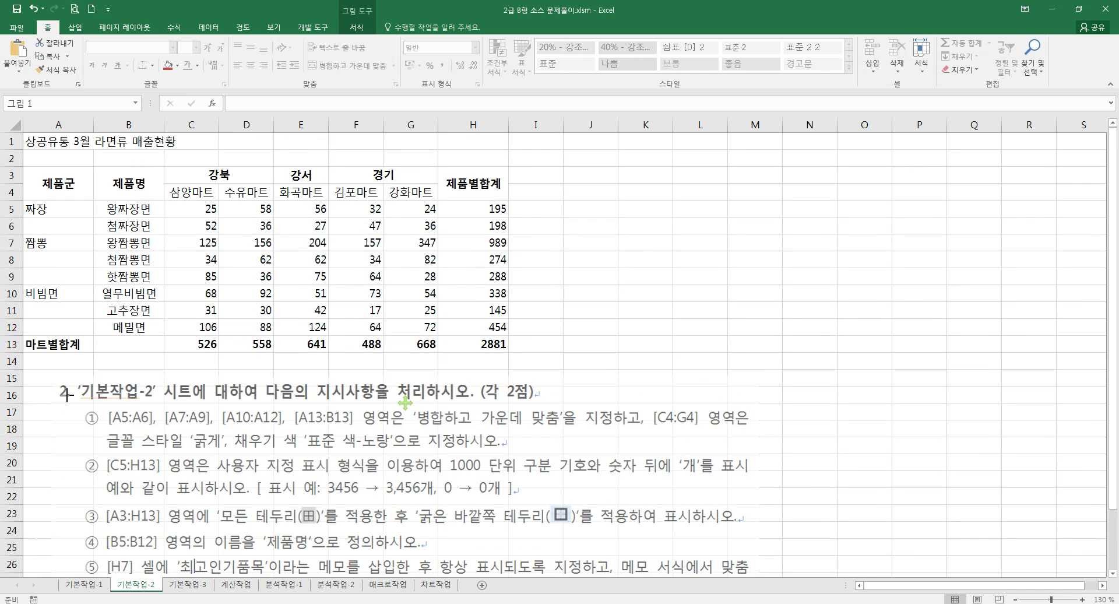
drag(113, 409, 82, 390)
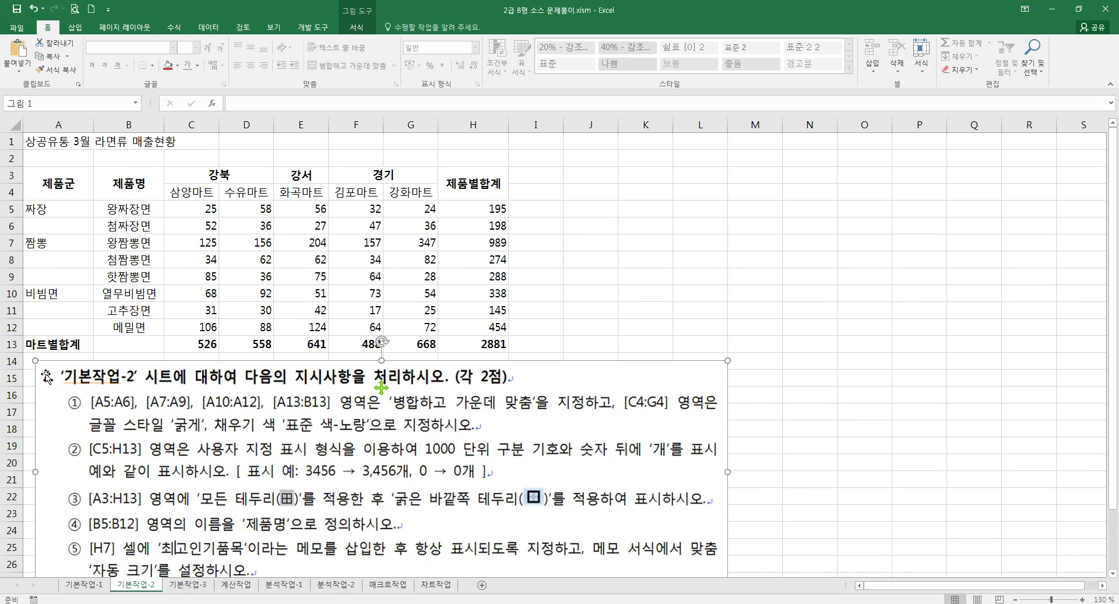
drag(35, 360, 69, 386)
mouse_move(114, 403)
mouse_down()
mouse_move(80, 390)
mouse_move(106, 399)
mouse_up()
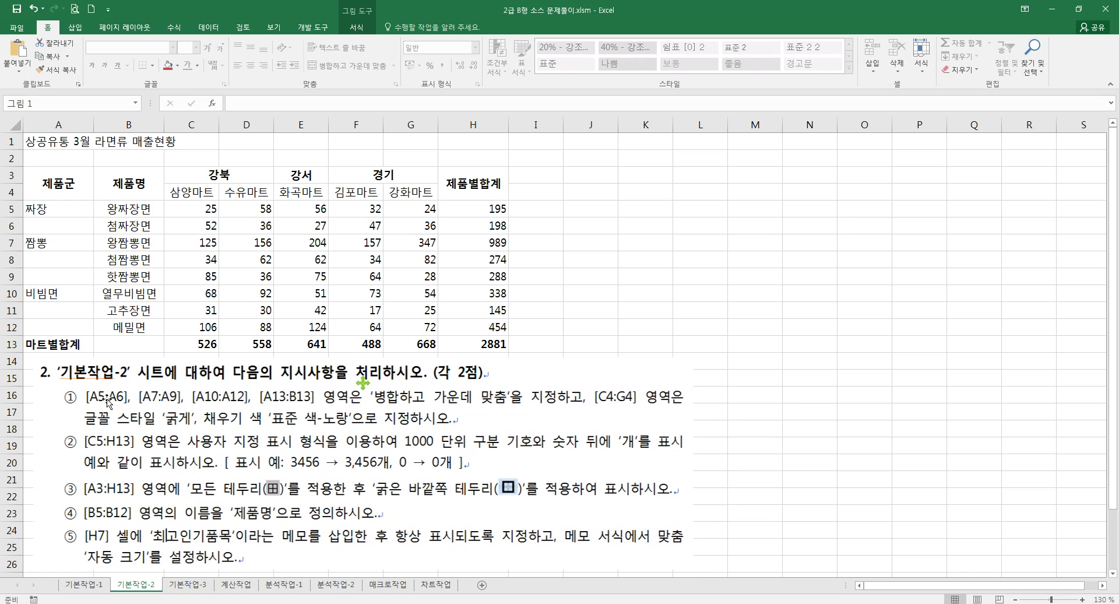
click(246, 293)
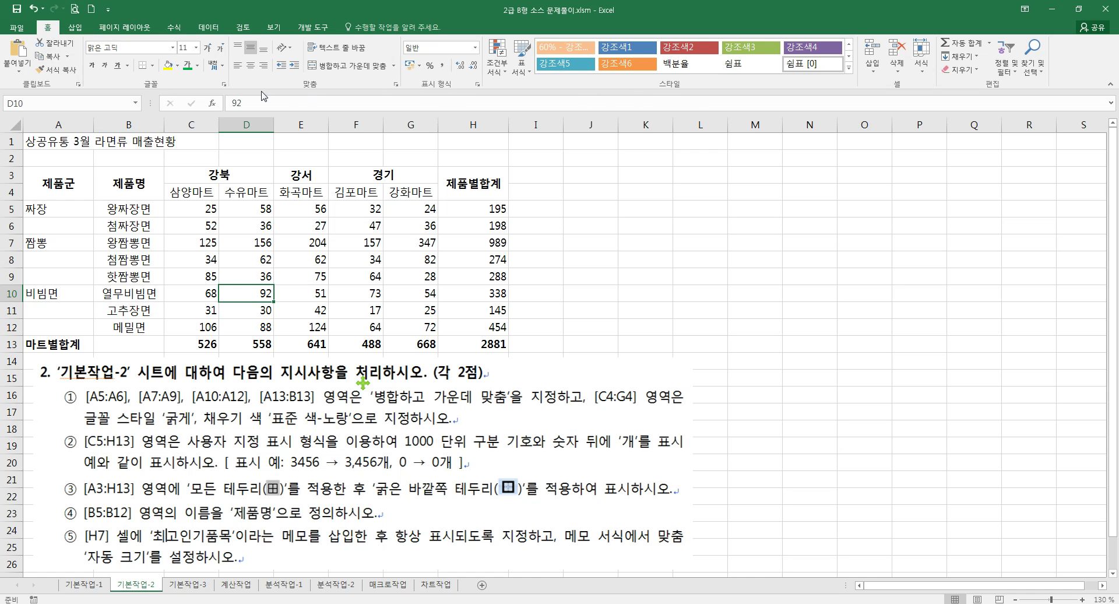
click(644, 245)
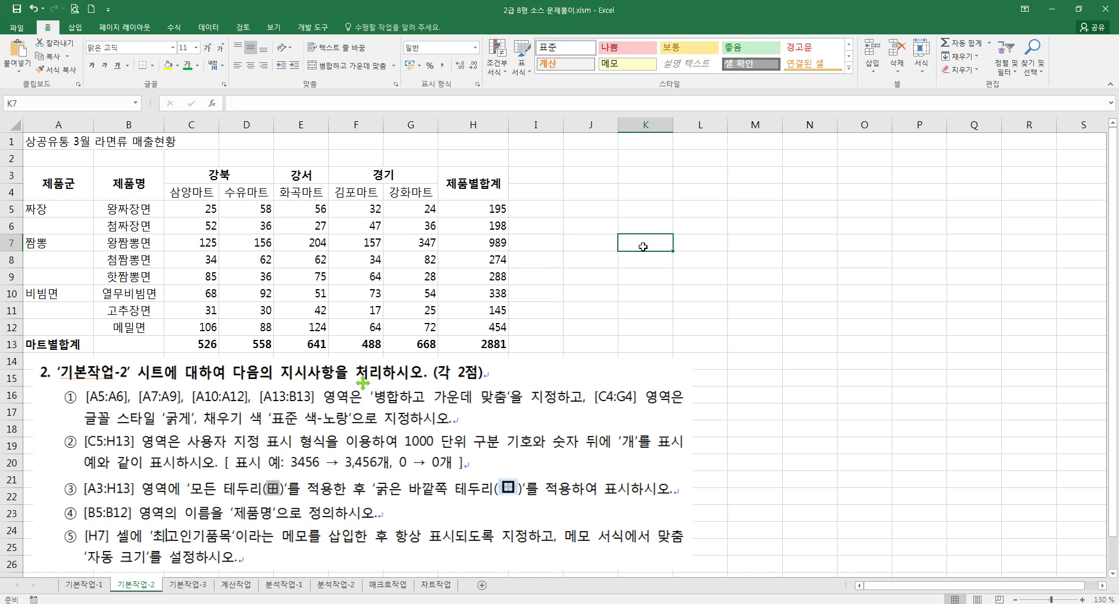
click(506, 392)
click(756, 423)
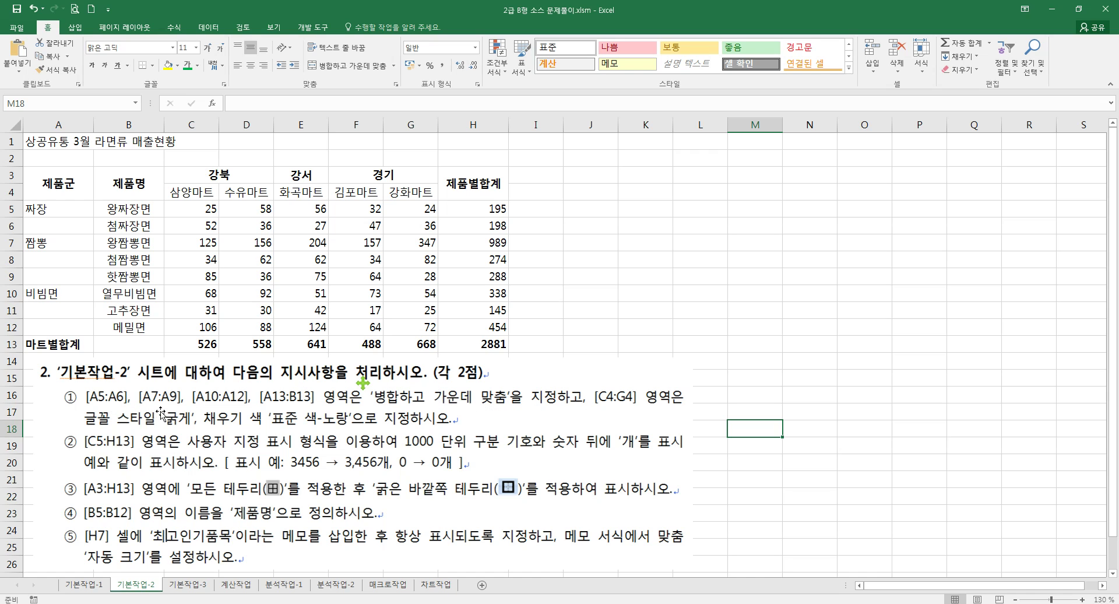
Merge and center the ranges A5:A6, A7:A9, A10:A12 and A13:B13
drag(56, 209, 69, 327)
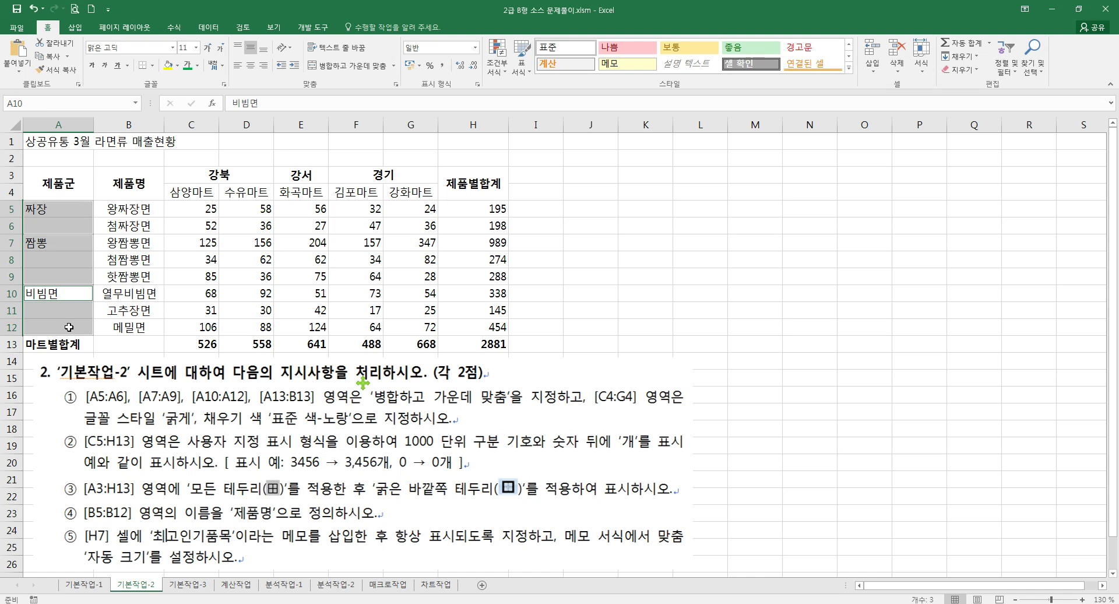
drag(124, 374, 121, 399)
drag(71, 213, 121, 346)
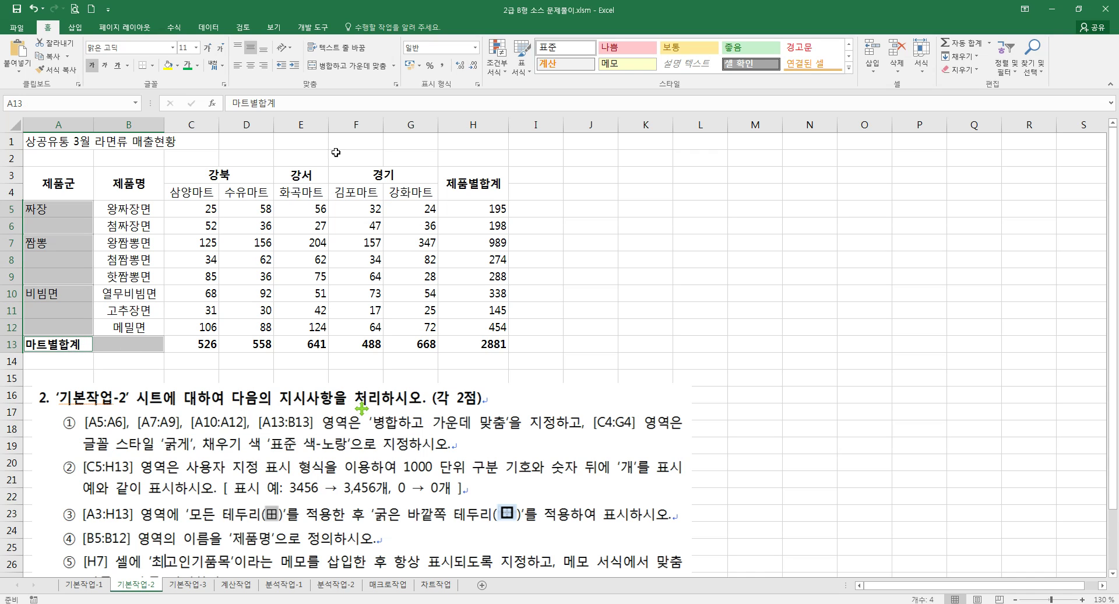
click(350, 66)
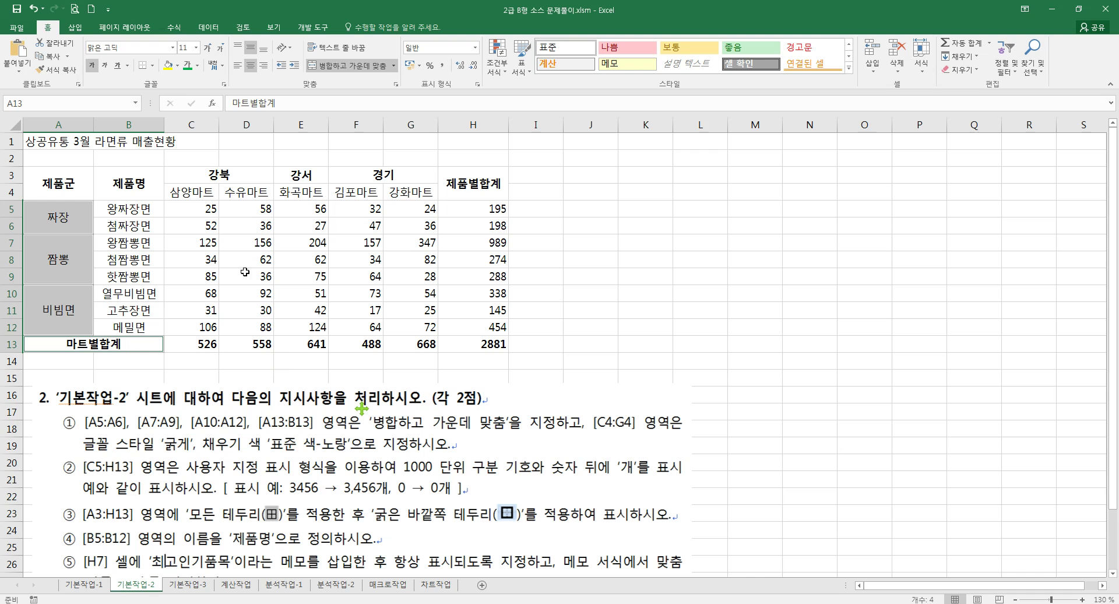
Give the market name cells C4:G4 a standard yellow fill and bold font
drag(185, 188, 400, 193)
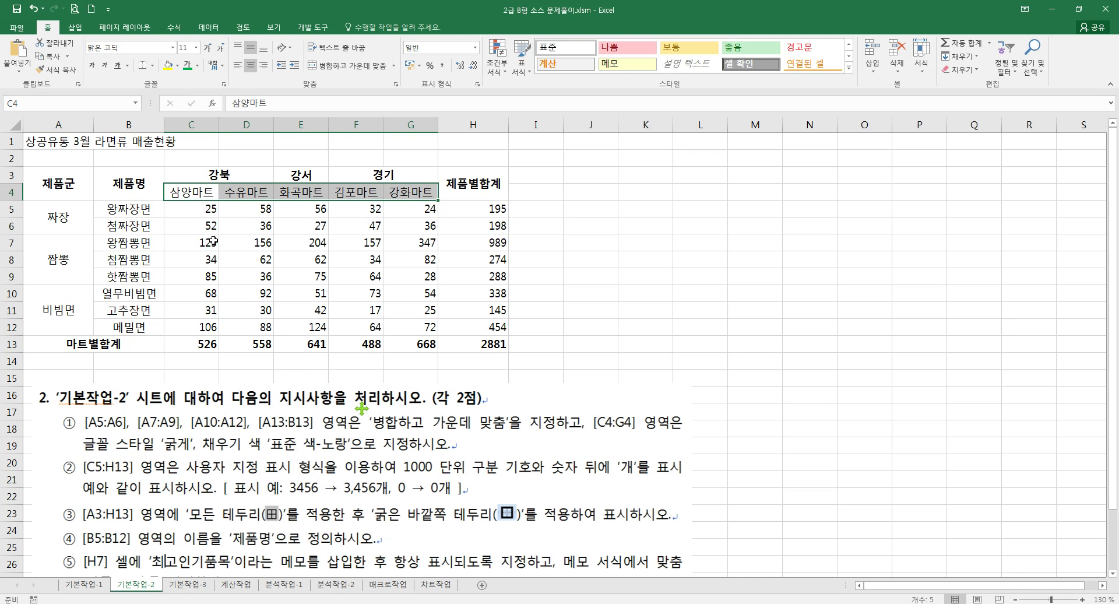
click(168, 67)
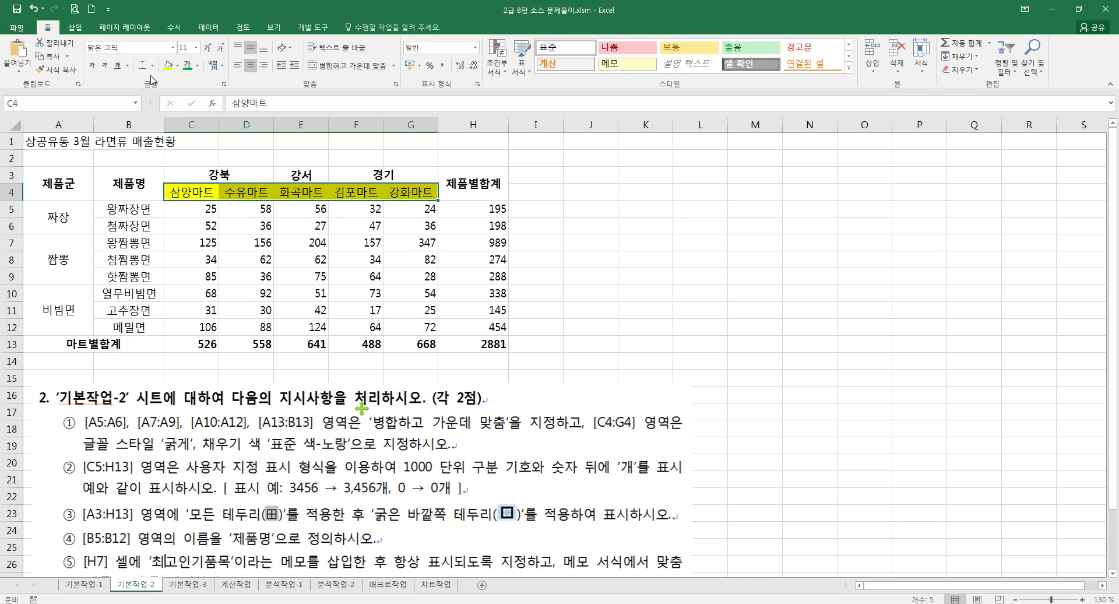
click(91, 67)
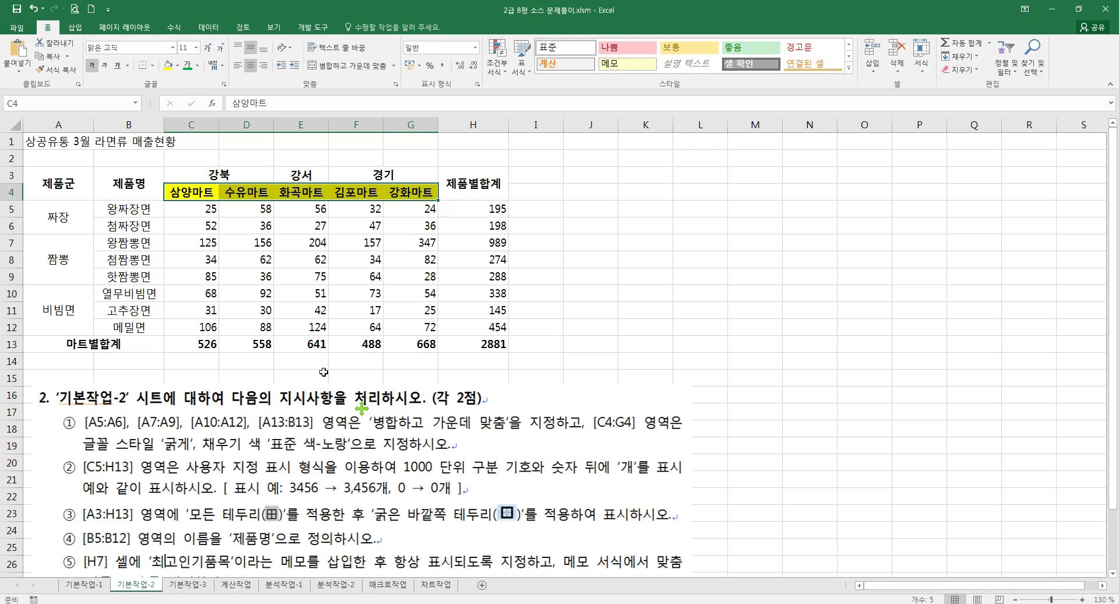
Apply the custom number format #,##0"개" to the range C5:G13
drag(206, 209, 422, 346)
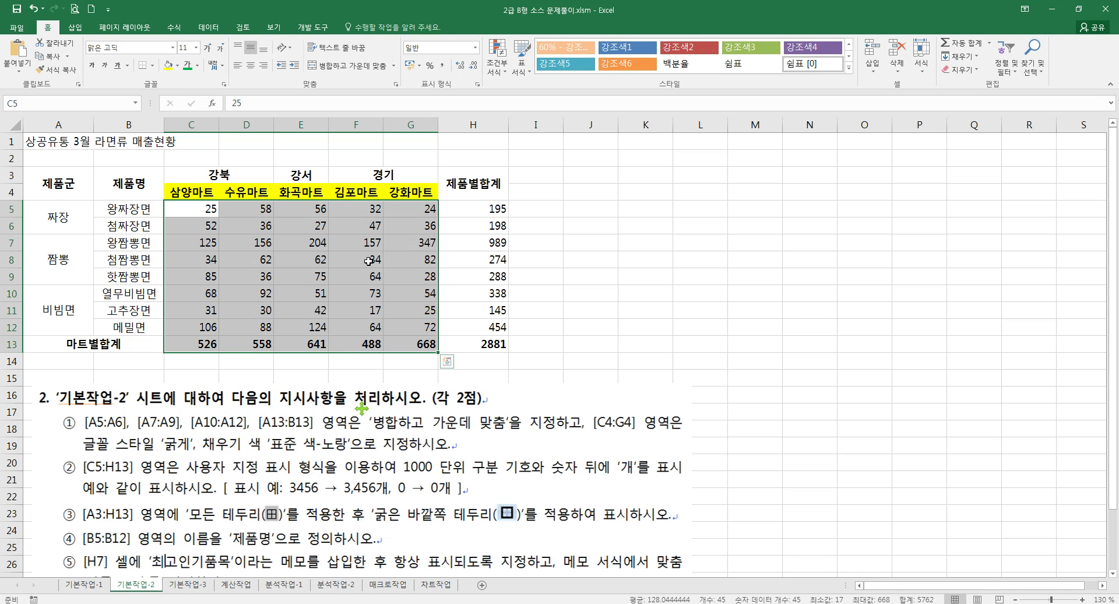
key(ctrl+1)
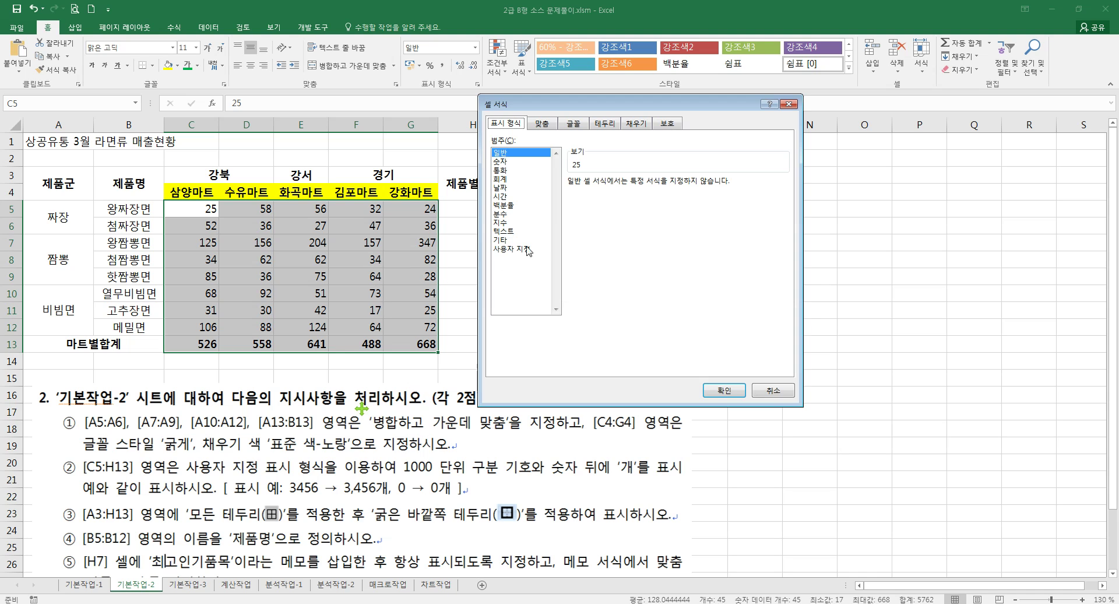
click(527, 248)
click(586, 234)
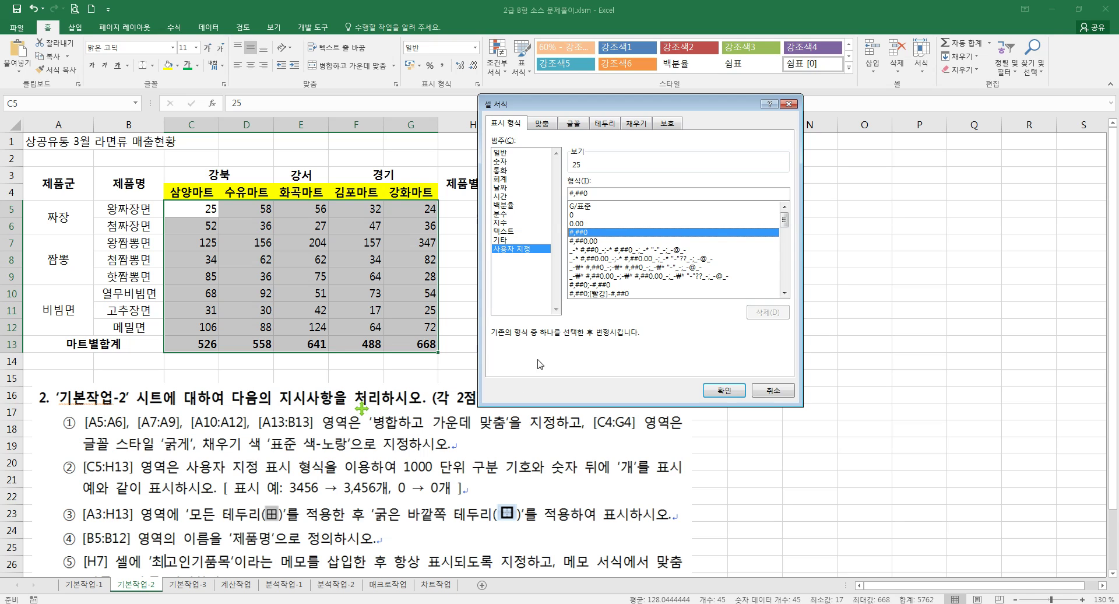
click(580, 215)
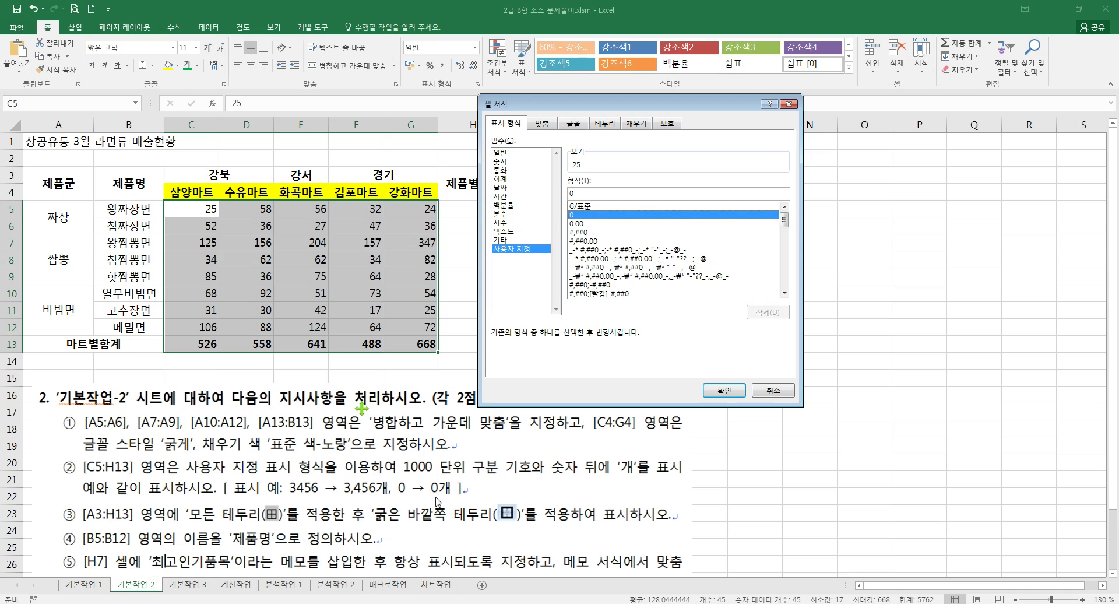
click(586, 232)
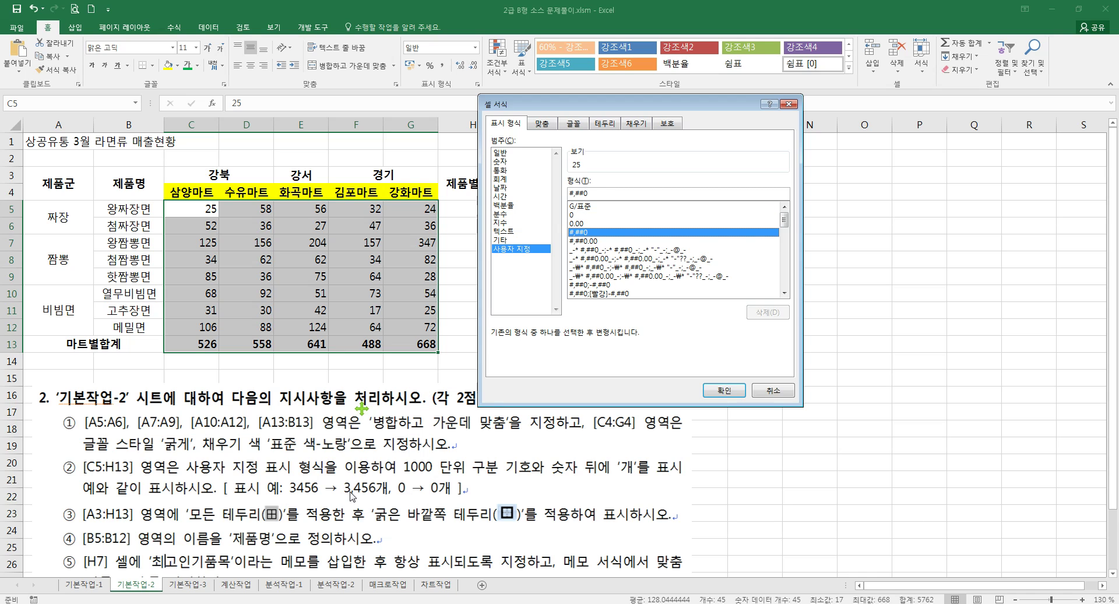
click(602, 195)
text("개")
key(Return)
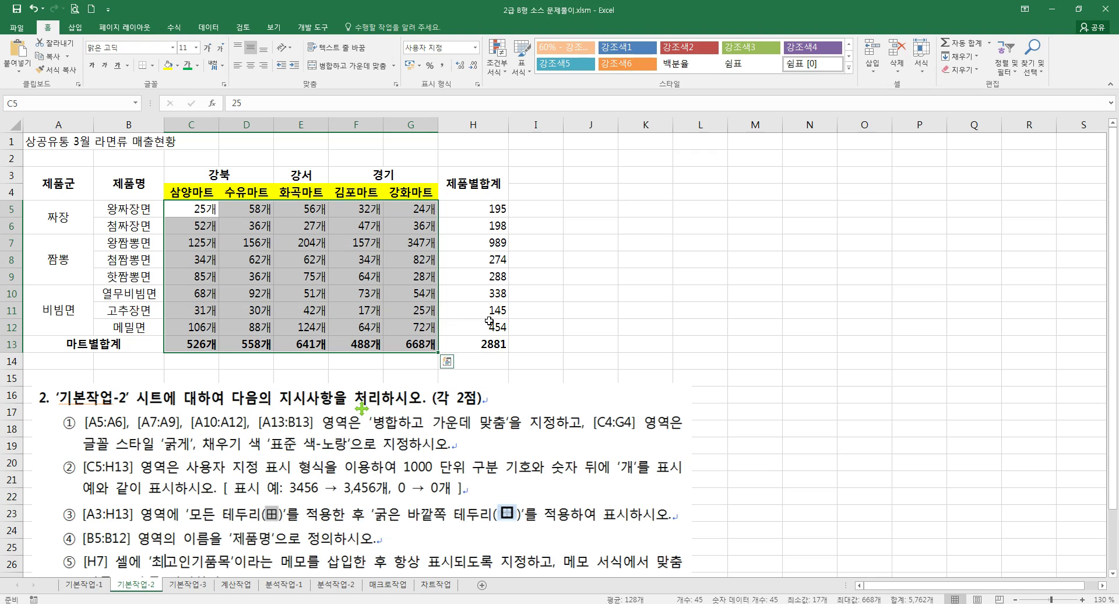
click(247, 261)
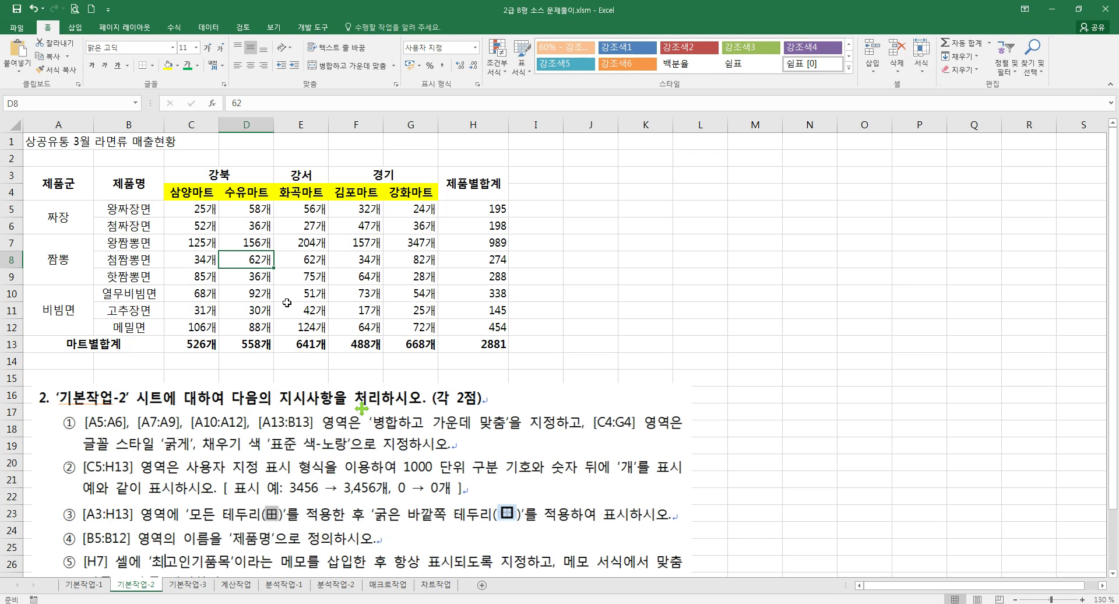
Test the number format by entering 1230 in D8 and 25678 in E8, undoing each entry
text(1230)
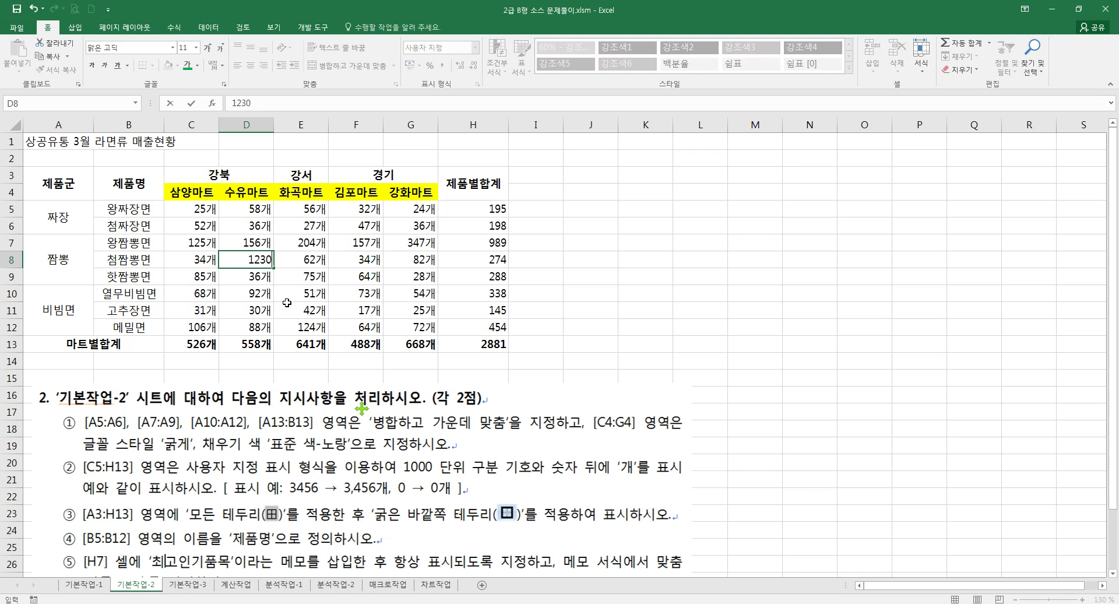
key(Return)
key(ctrl+z)
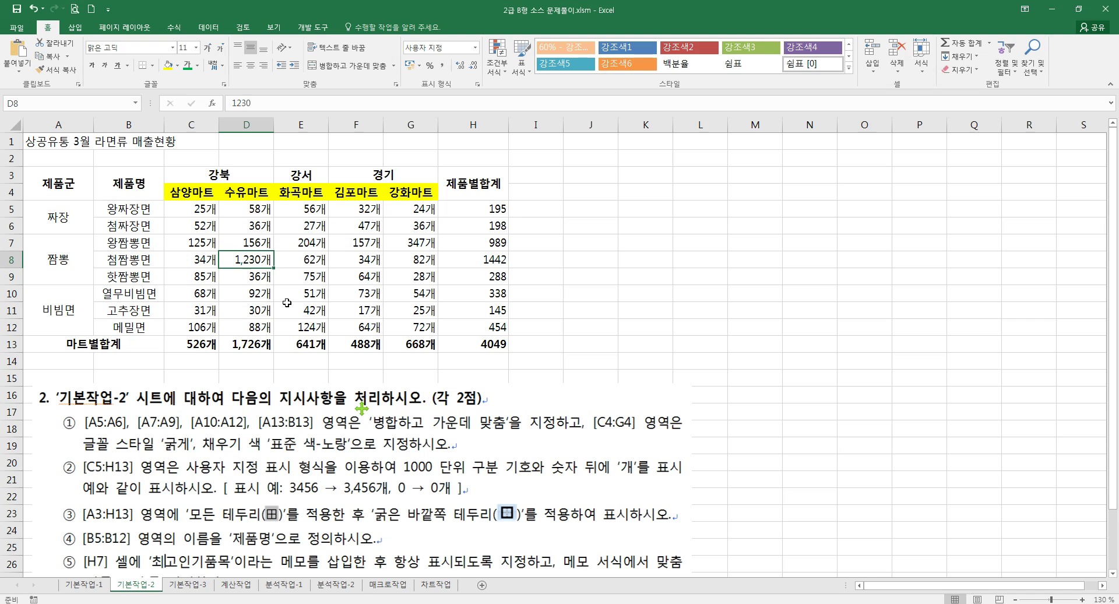
key(Right)
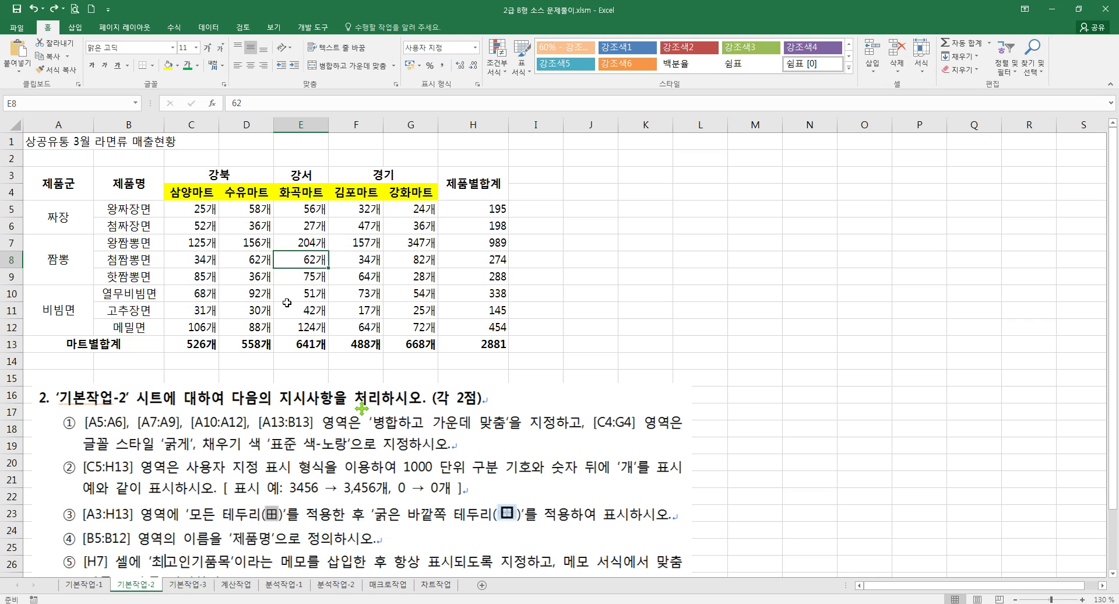
text(25678)
key(Return)
key(ctrl+z)
Apply all borders to the range A3:H13, followed by a thick outside border
drag(46, 175, 472, 339)
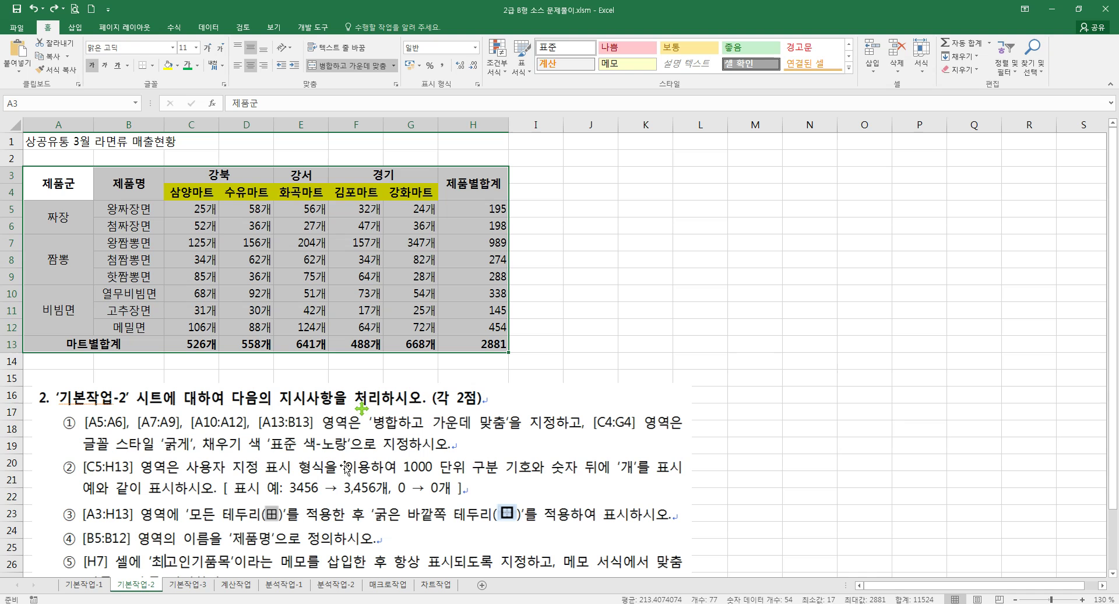
click(155, 68)
click(165, 159)
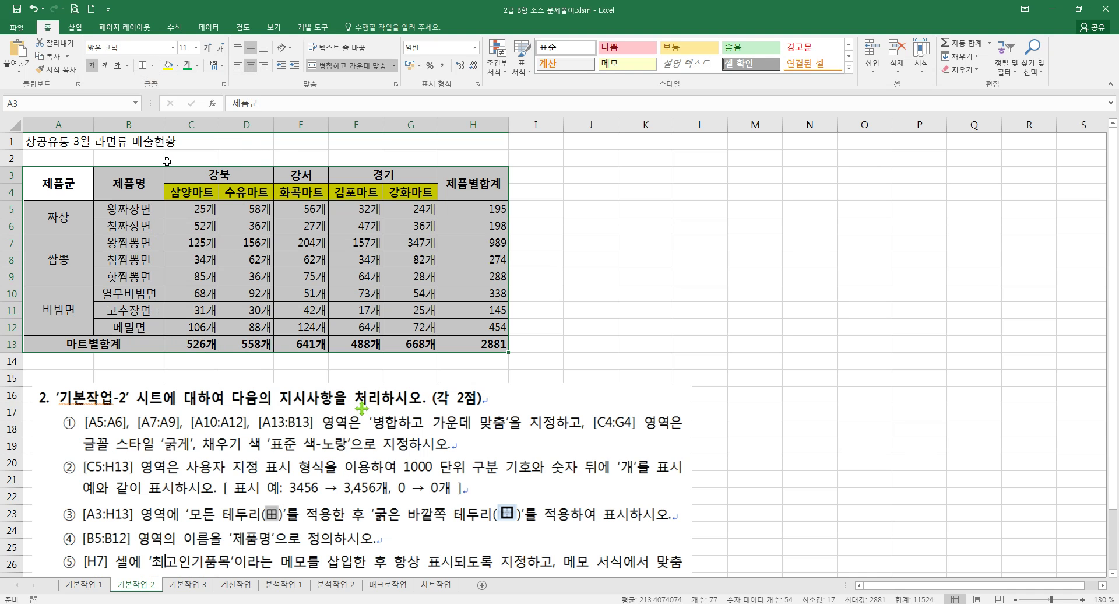
click(153, 65)
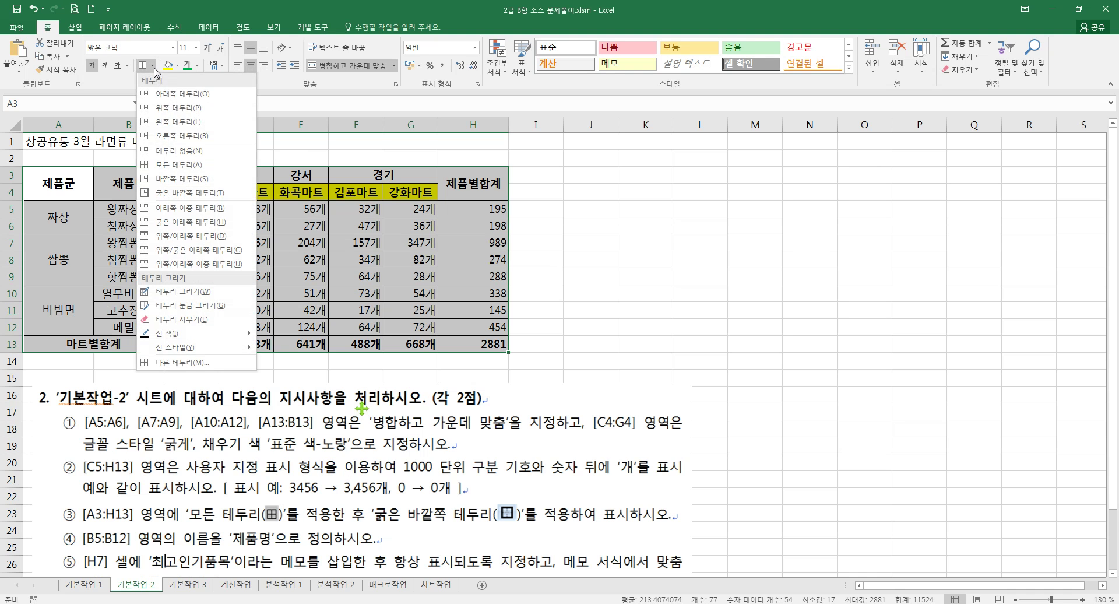
click(203, 193)
click(518, 303)
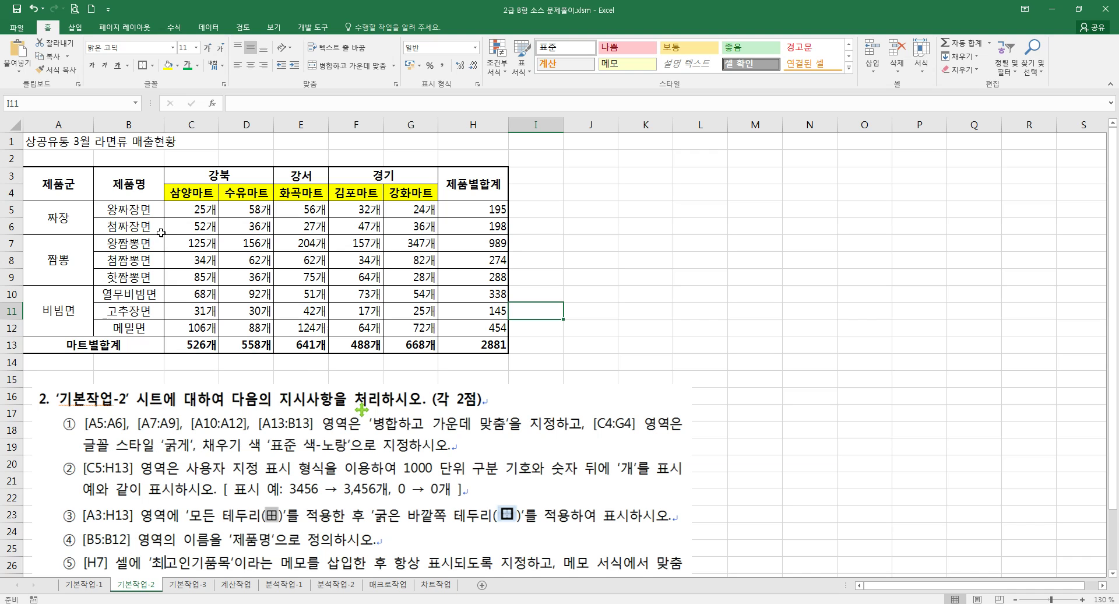
Define the name 제품명 for the product name cells B5:B12
click(138, 212)
drag(138, 212, 140, 330)
click(61, 105)
text(제품명)
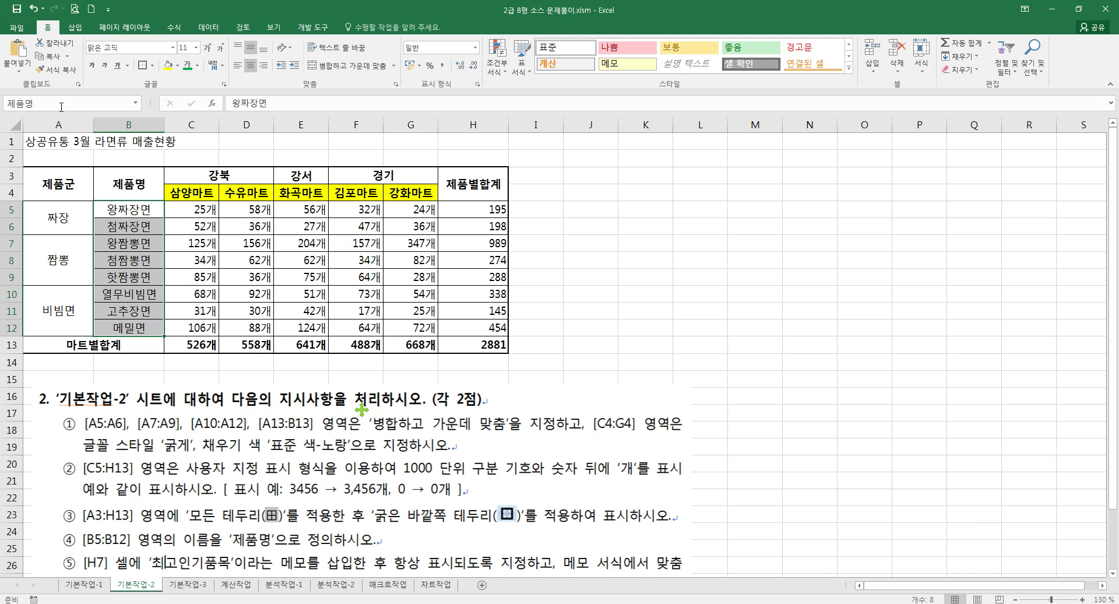
key(Return)
Move the instruction picture up so it sits directly beneath the table's total row
click(528, 386)
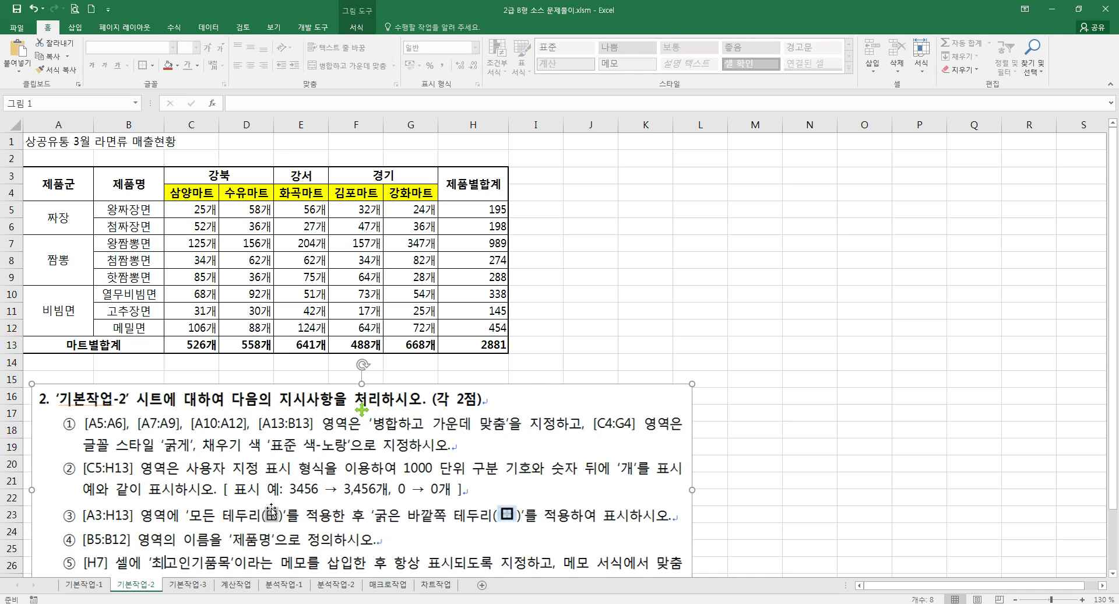
drag(91, 416, 96, 399)
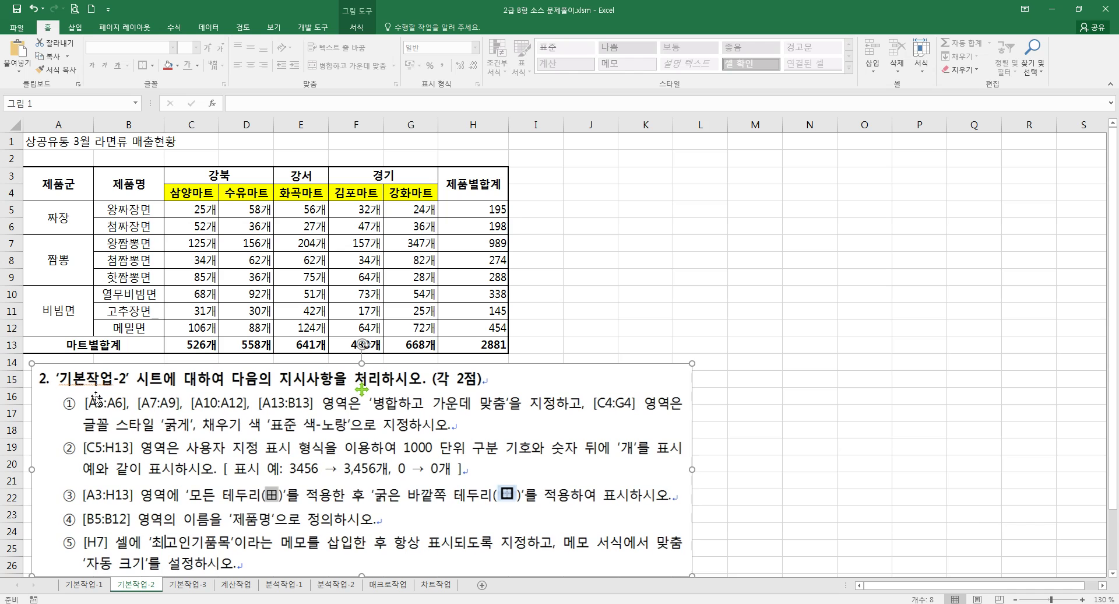
click(576, 342)
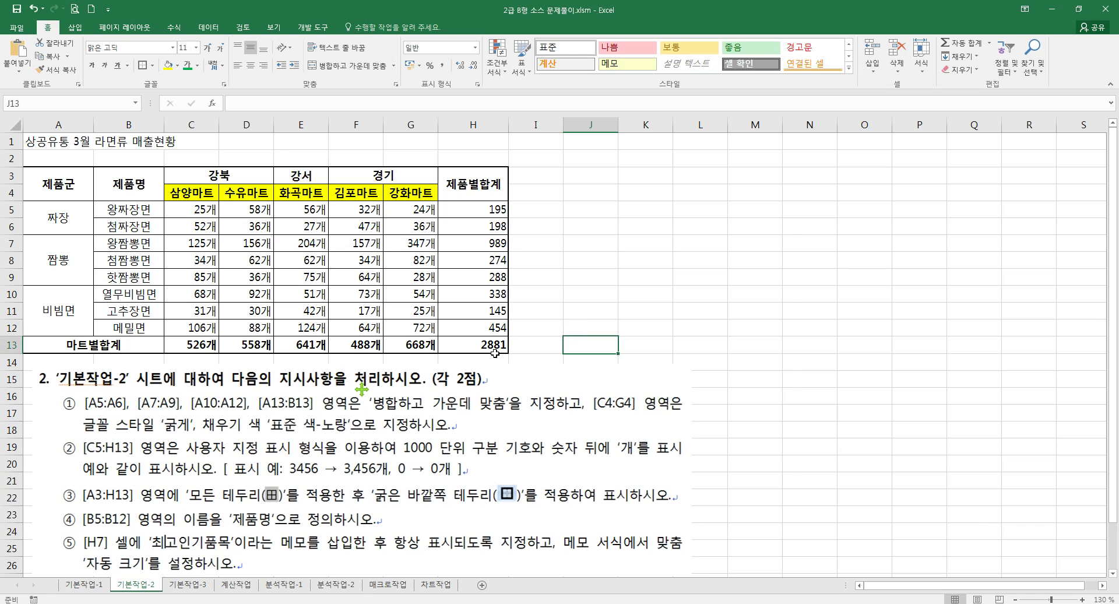
Insert a comment on cell H7 reading 최고인기품목, with the default author name removed
click(471, 240)
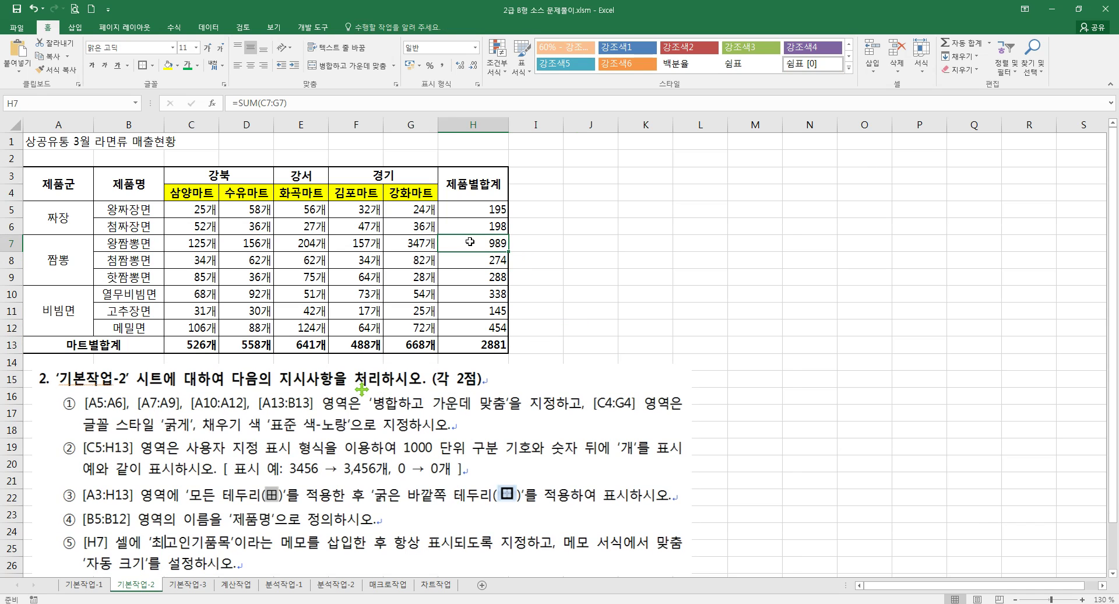
right_click(471, 242)
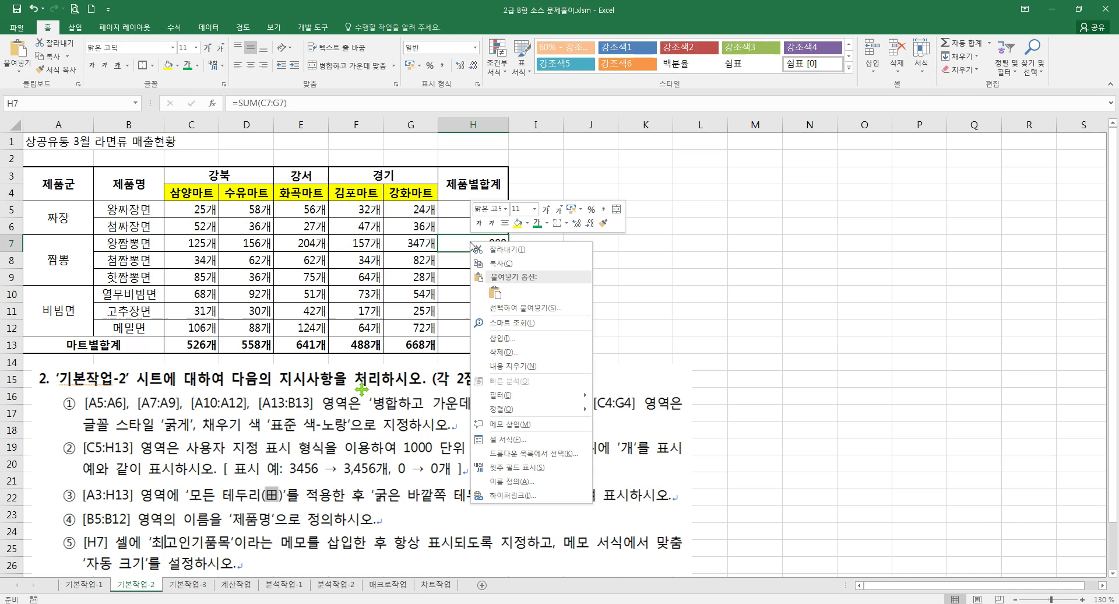
click(530, 427)
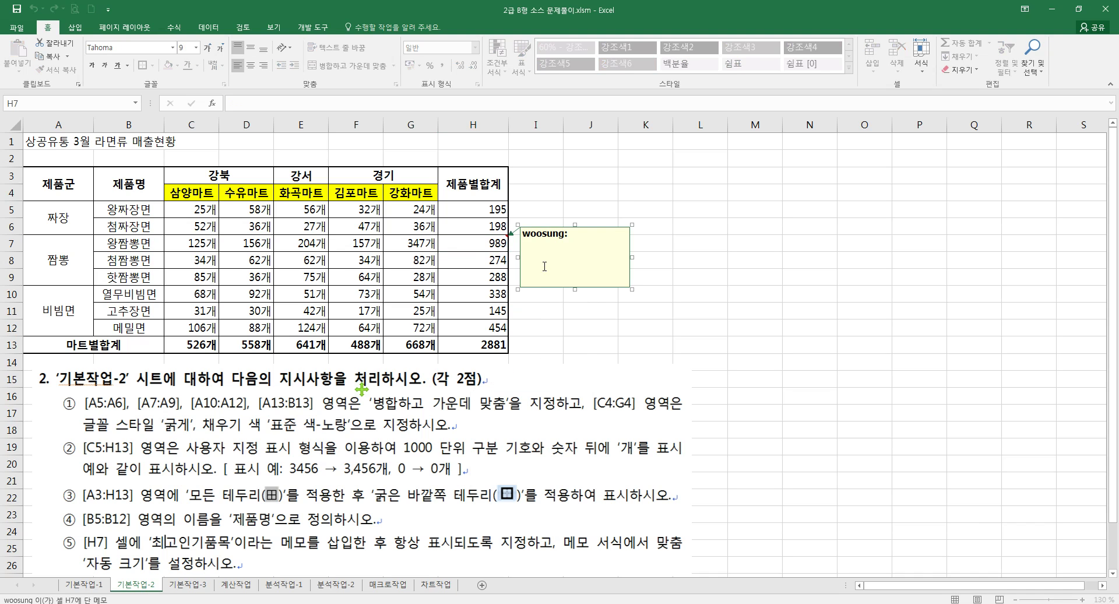
key(BackSpace)
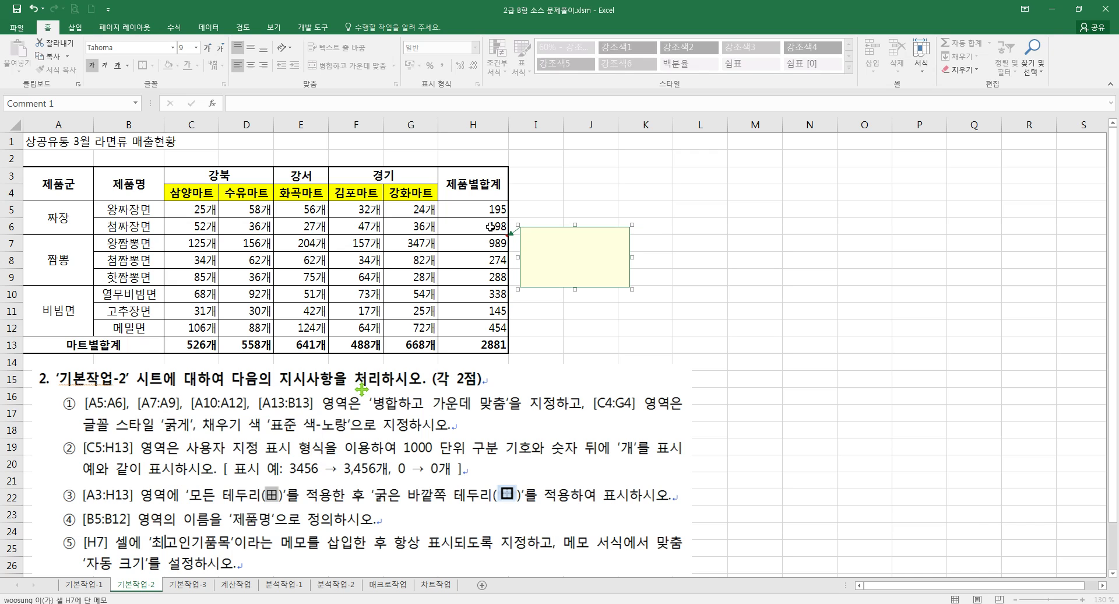
text(최고)
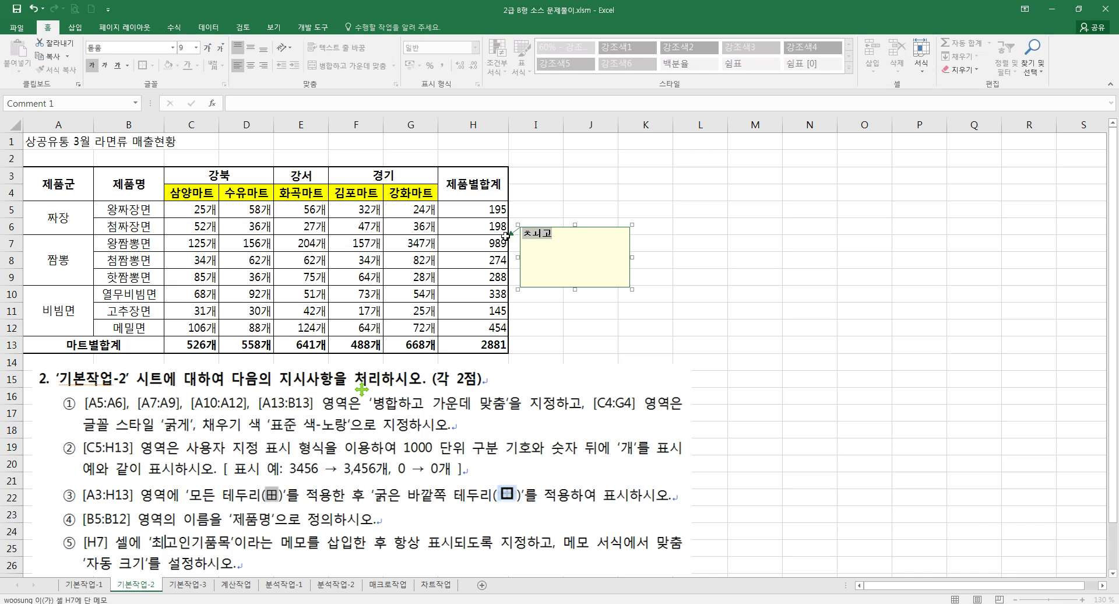
text(인기품)
text(ㅁ)
key(Return)
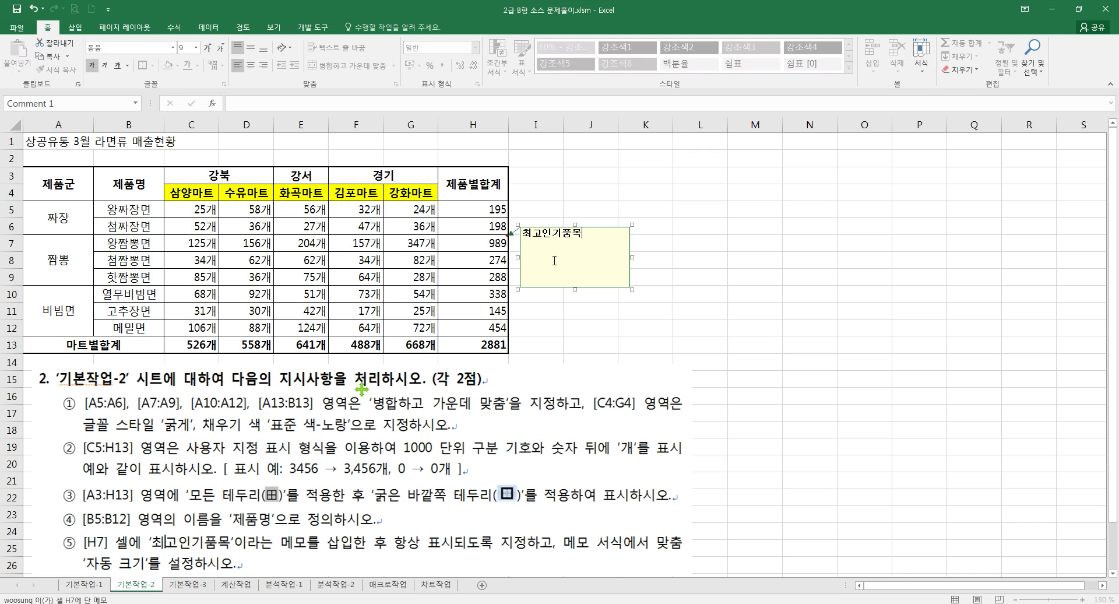
click(644, 281)
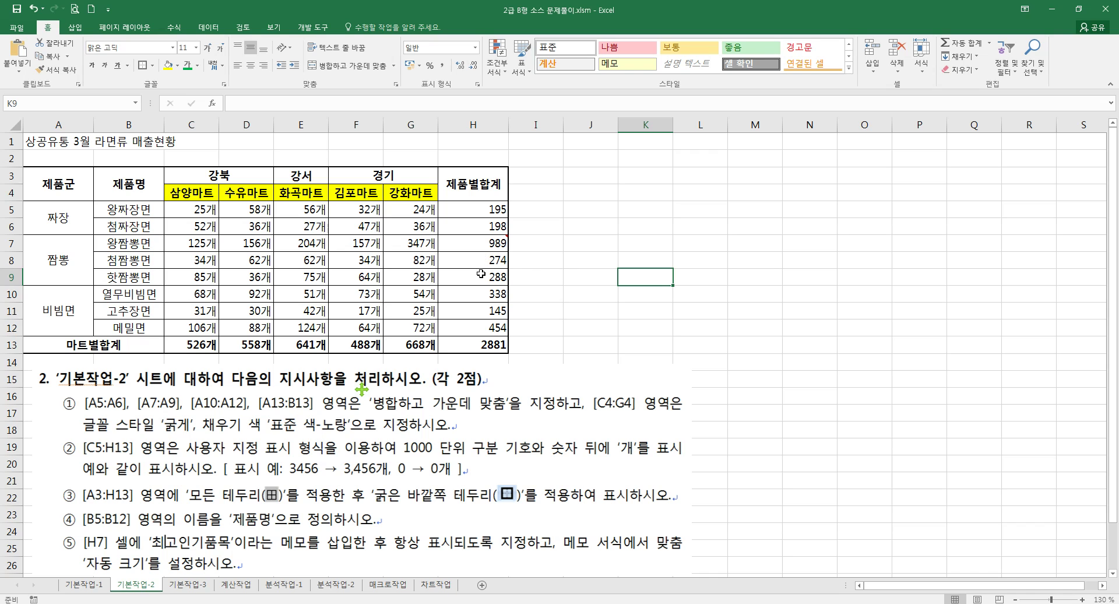
Set the comment on cell H7 to always be displayed
mouse_move(485, 246)
right_click(473, 246)
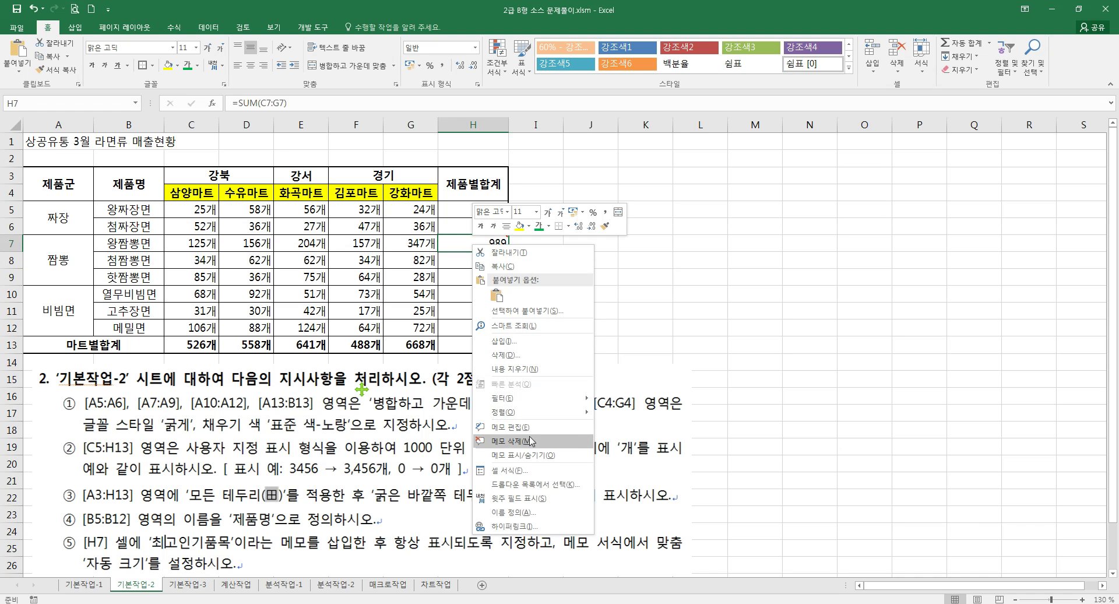
click(527, 455)
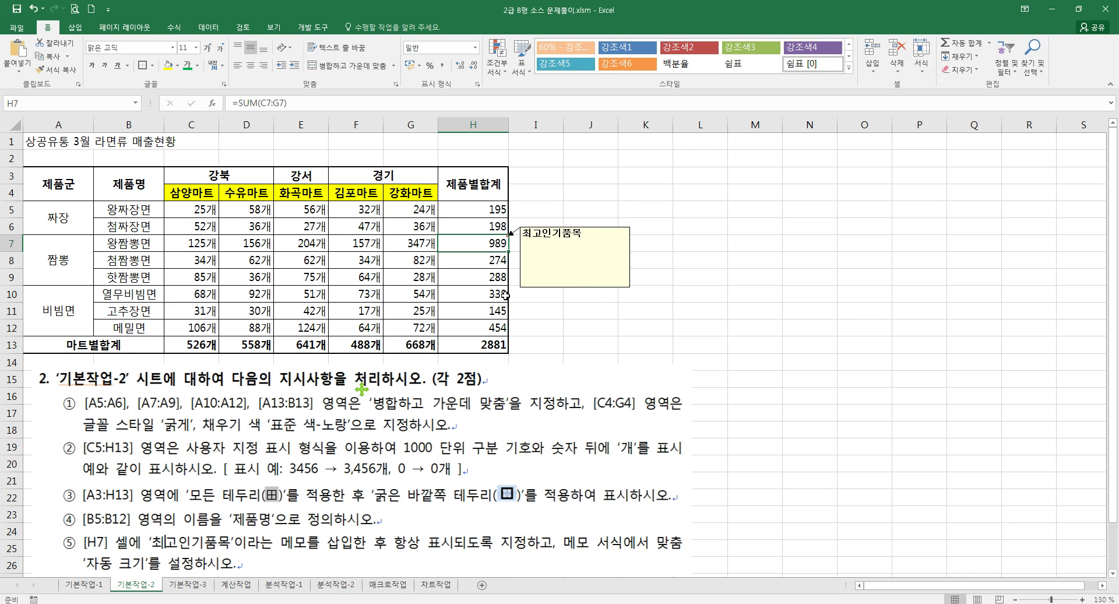
click(567, 288)
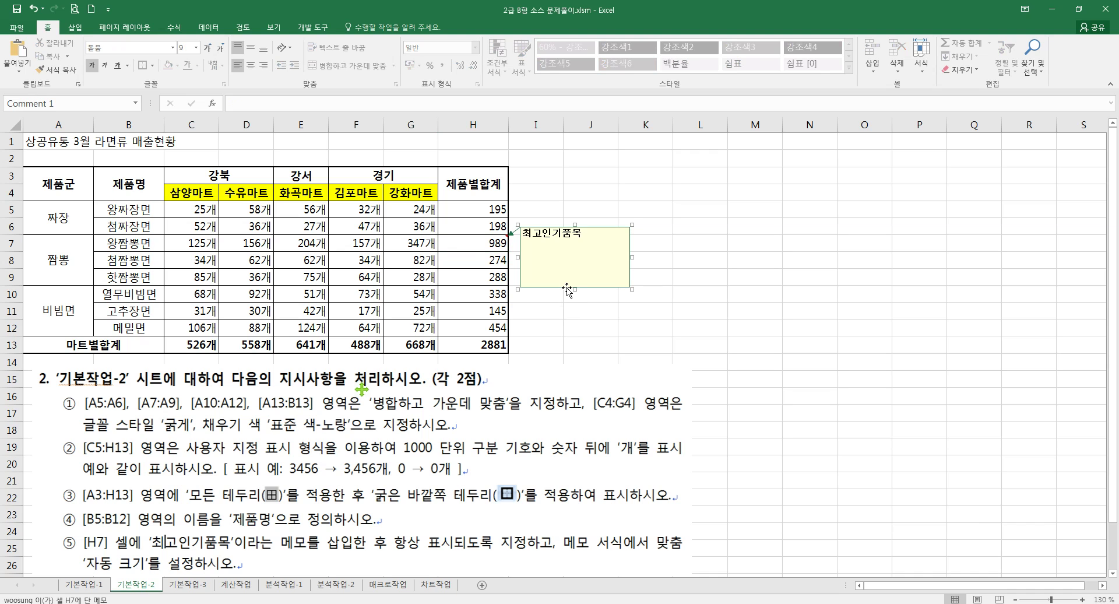
right_click(566, 247)
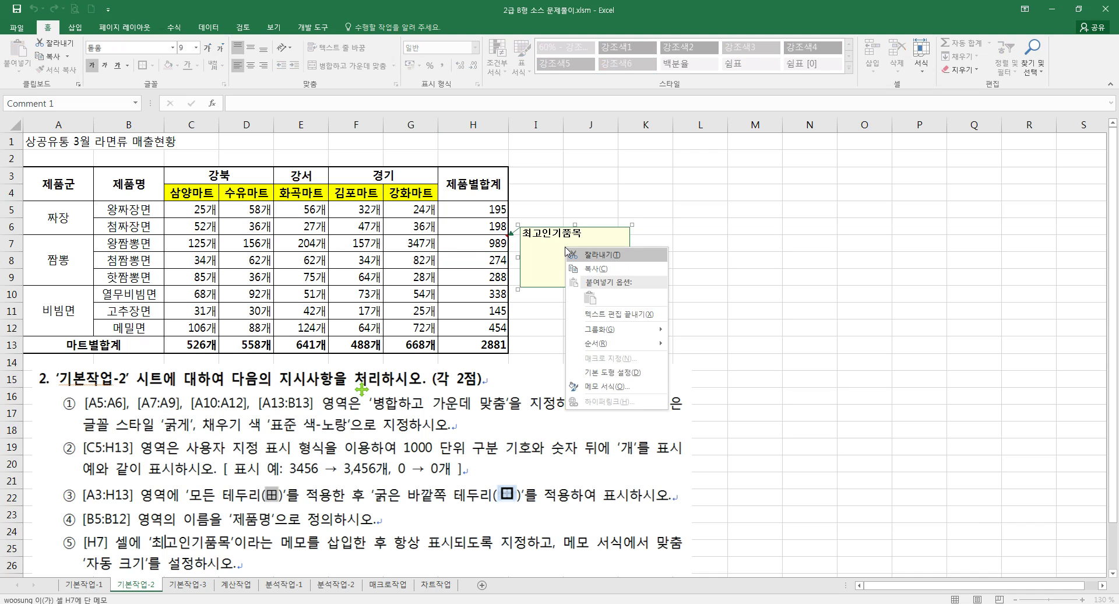
click(595, 387)
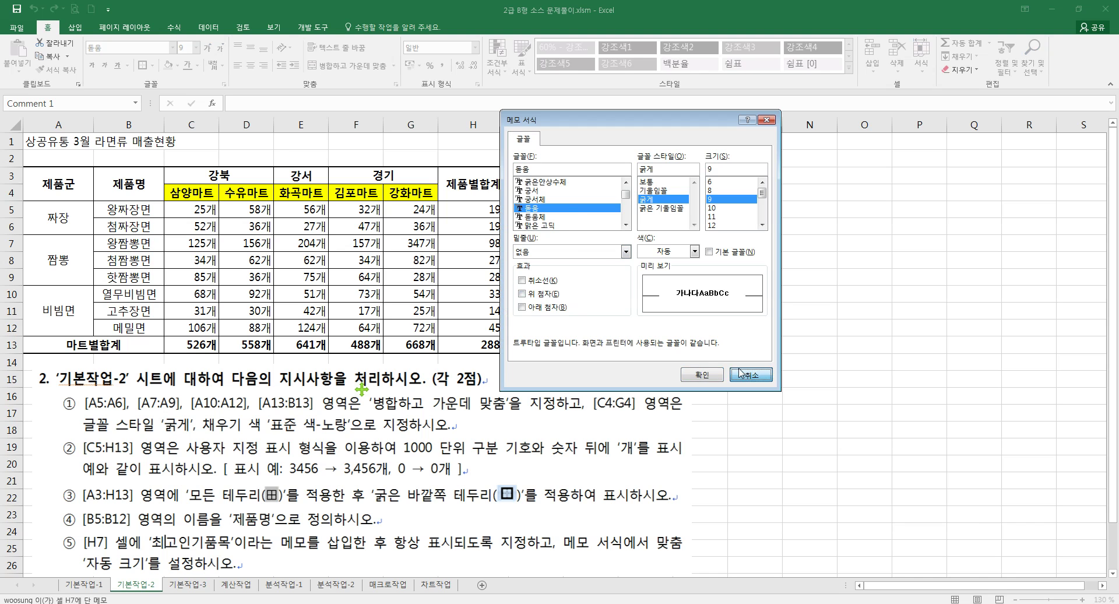
click(749, 374)
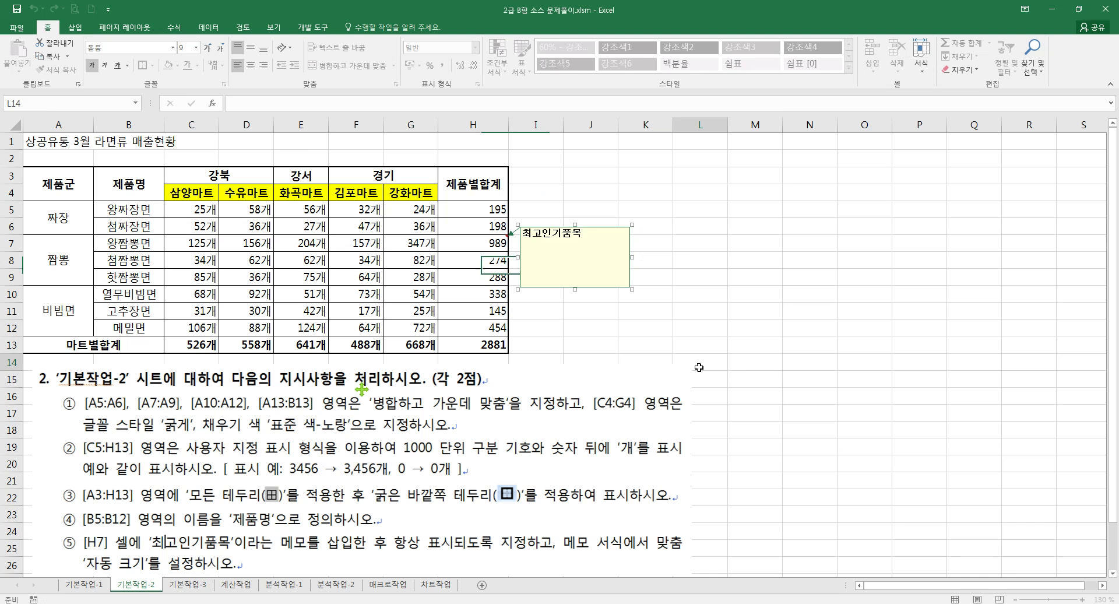
Turn on automatic size in the alignment settings of the H7 comment's format
click(607, 288)
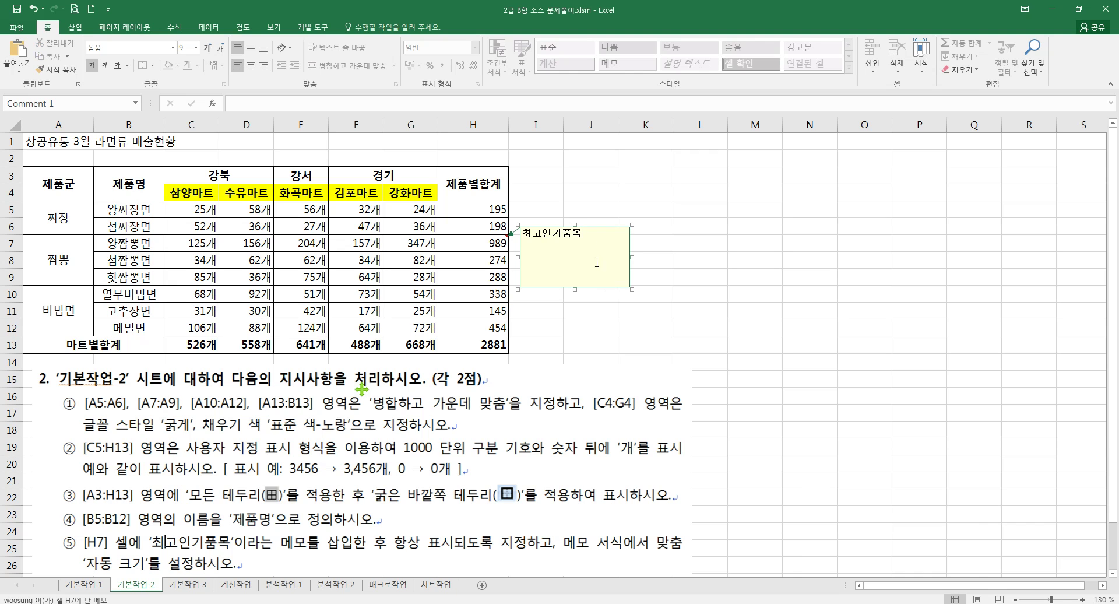
right_click(590, 289)
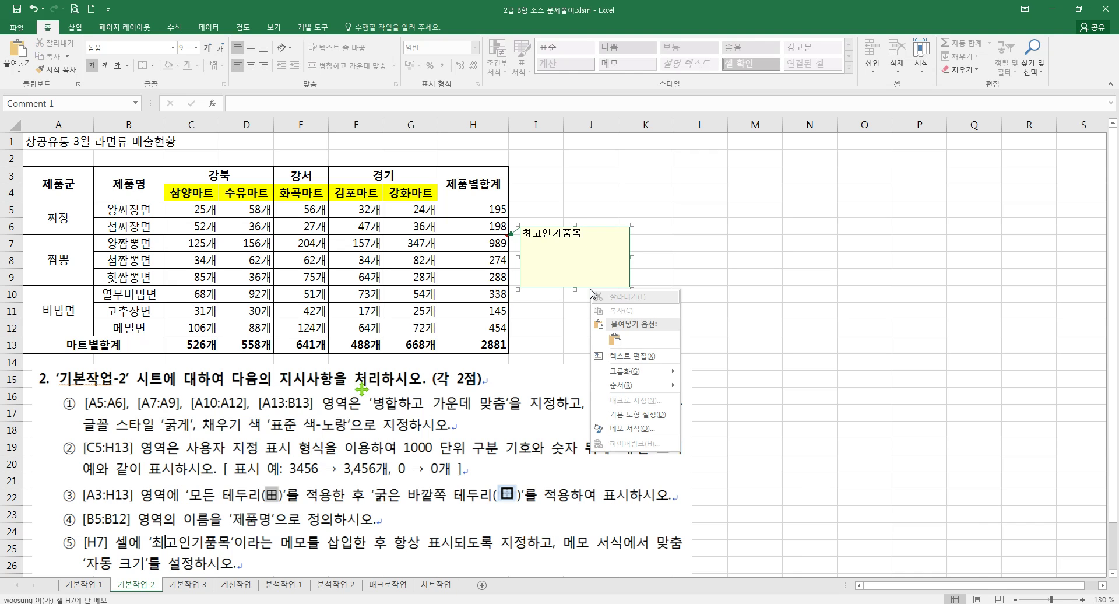
click(628, 430)
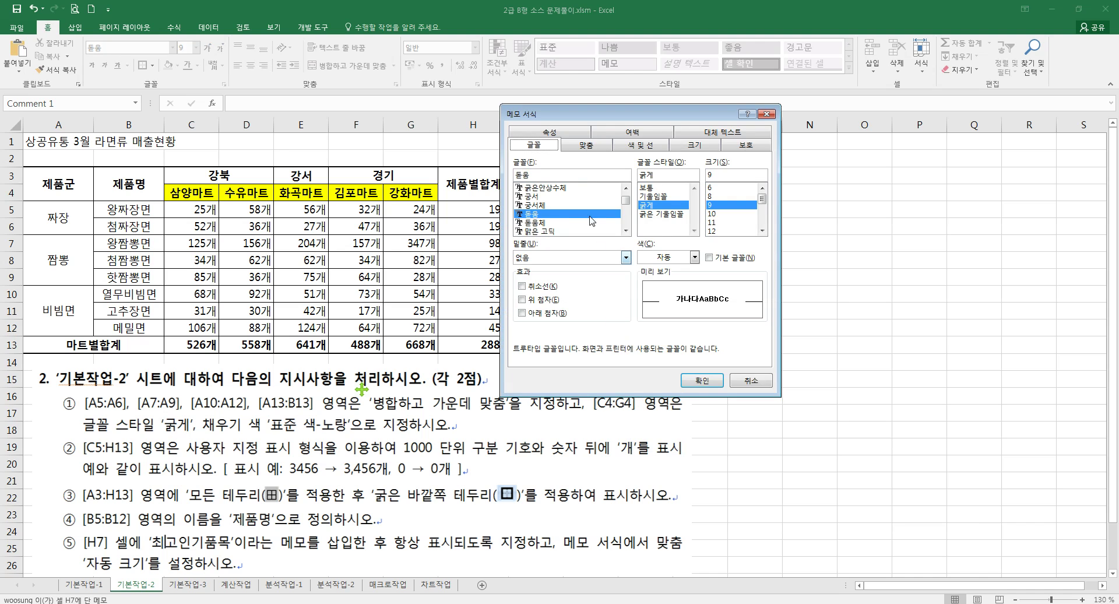
click(586, 145)
click(554, 220)
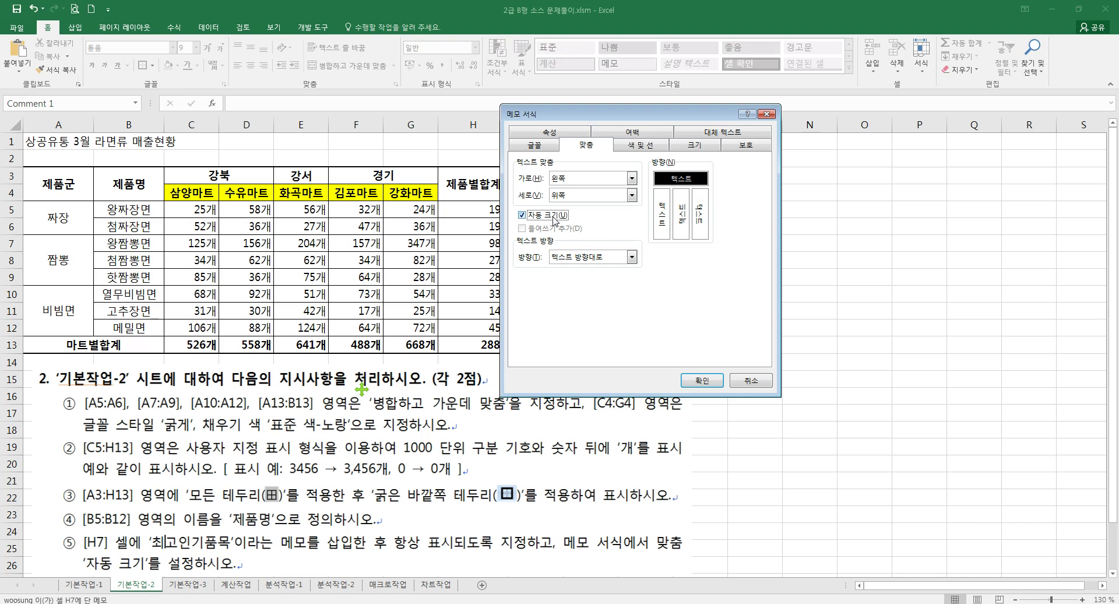
click(529, 146)
click(578, 148)
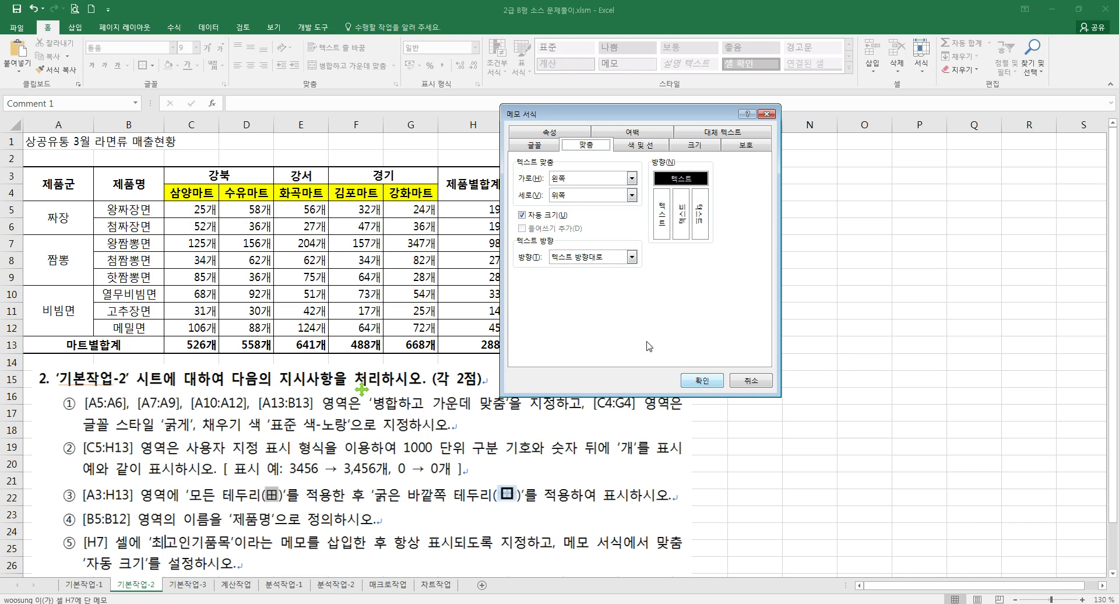
click(704, 385)
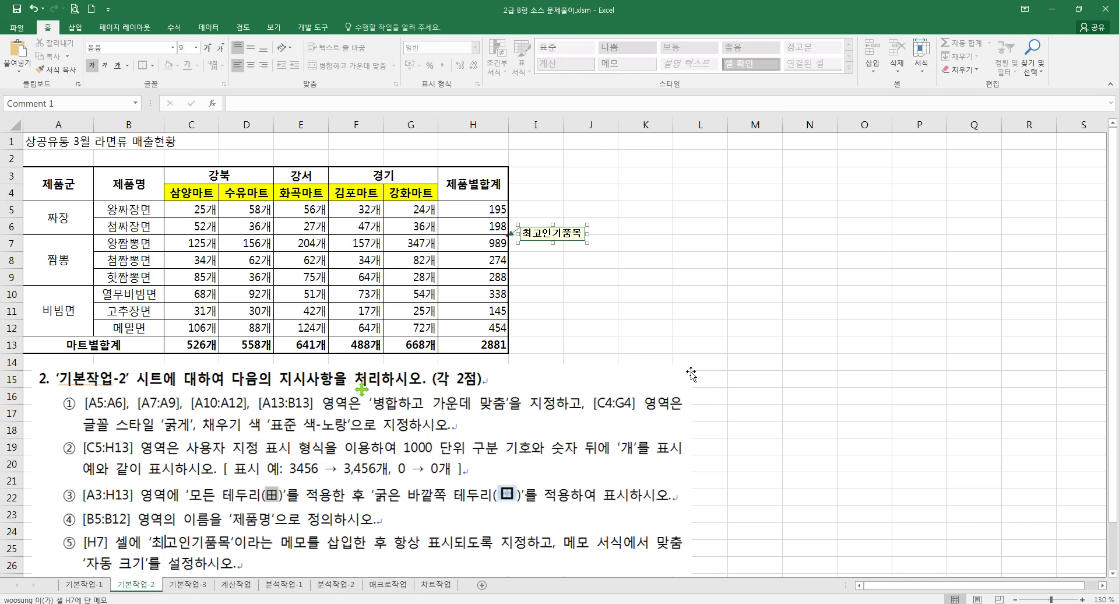
click(557, 275)
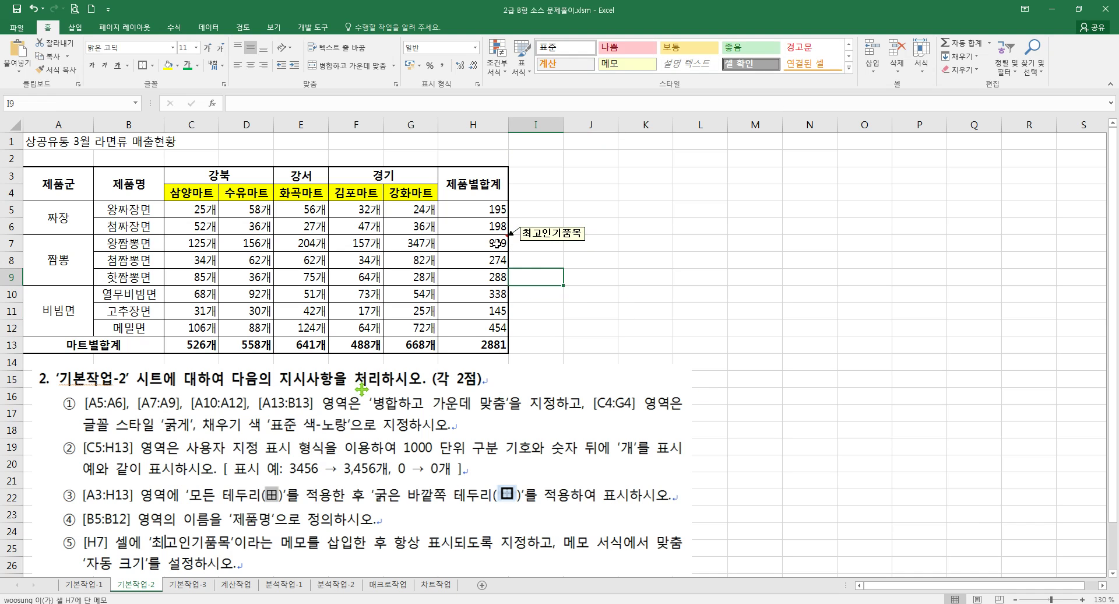
Reopen the H7 comment's format settings and check its automatic size option
click(548, 243)
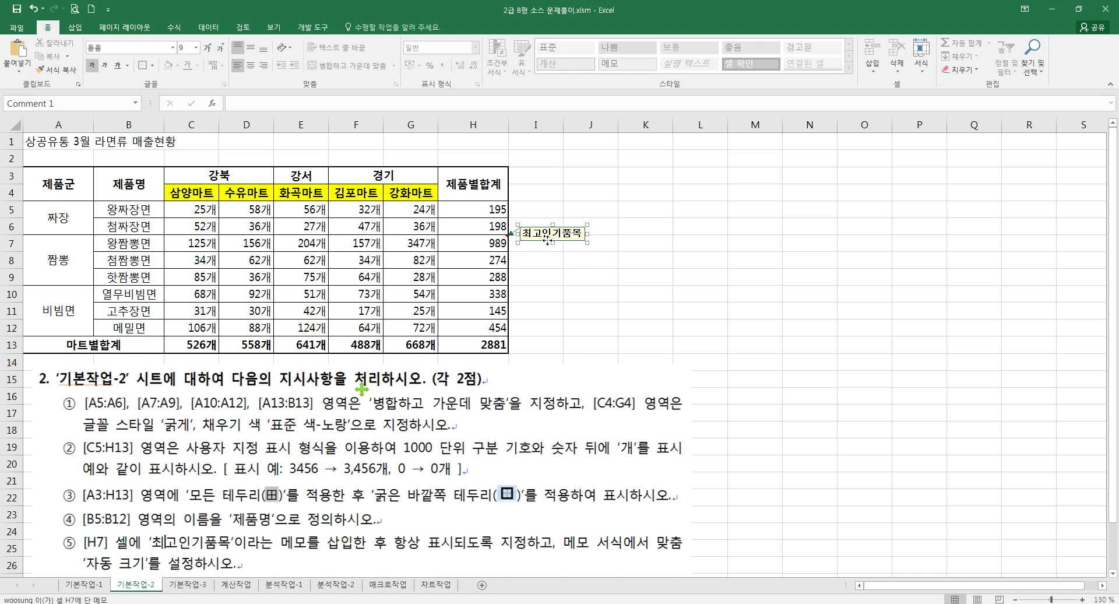
right_click(549, 241)
click(595, 380)
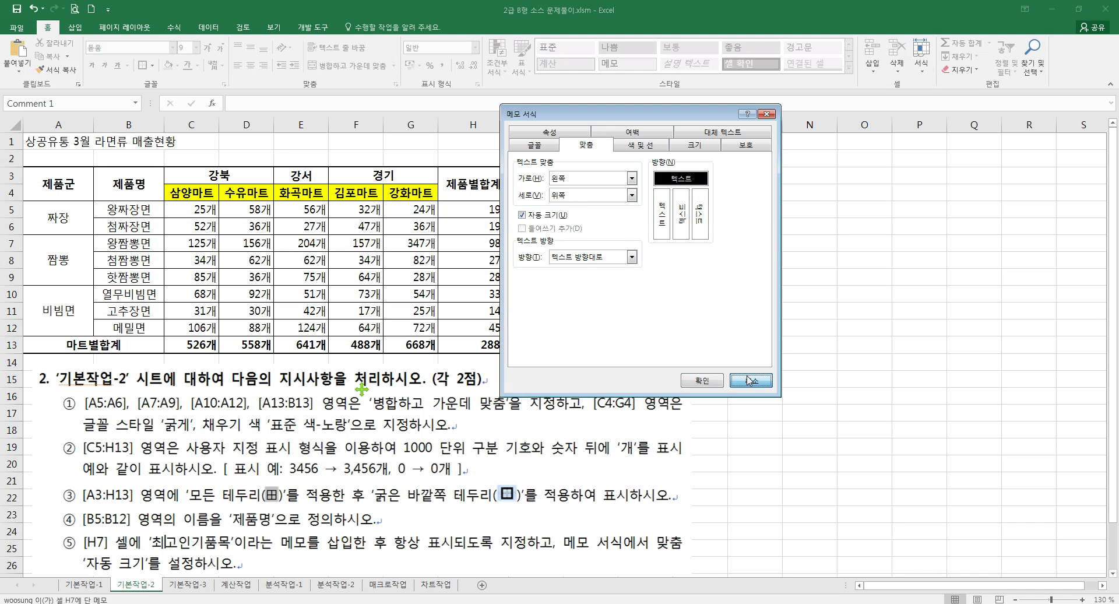
click(702, 380)
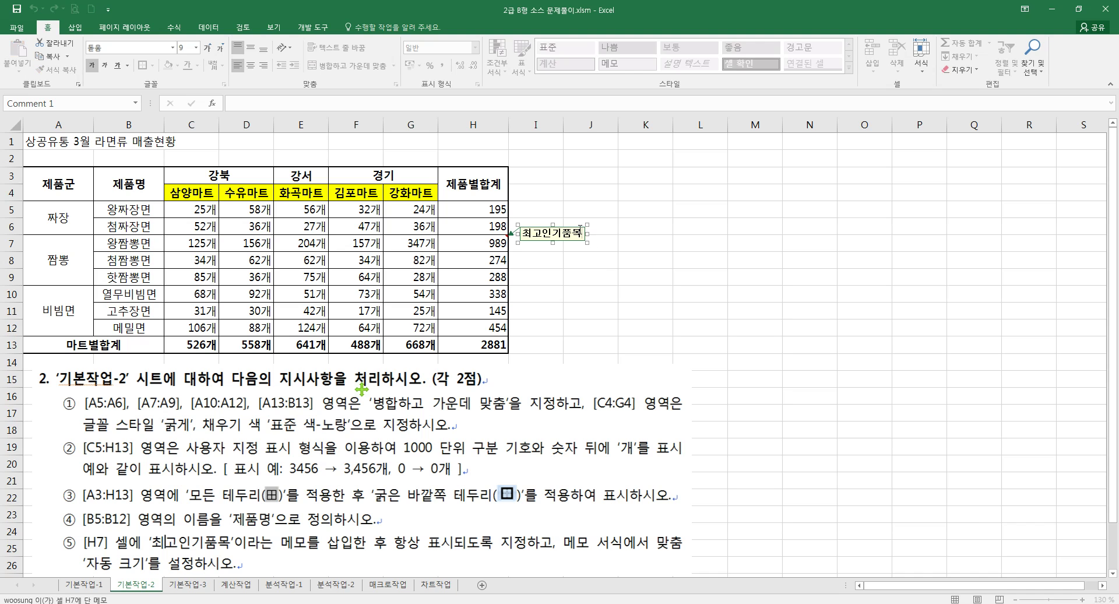
click(579, 289)
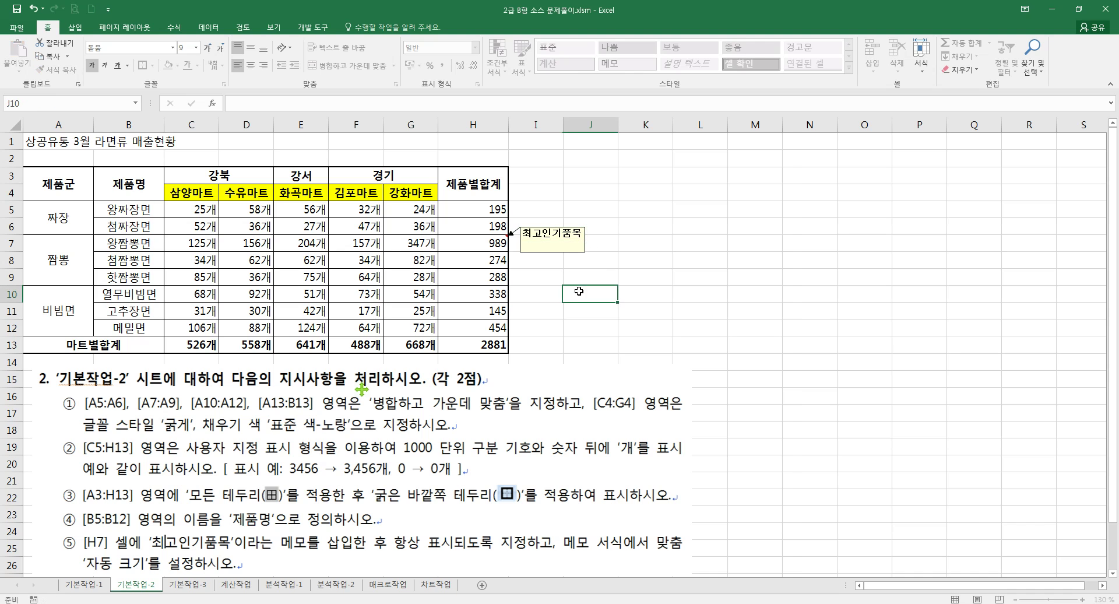
Open the 기본작업-3 sheet, then shrink its task instruction picture and move it just below the salary table
click(546, 245)
click(550, 281)
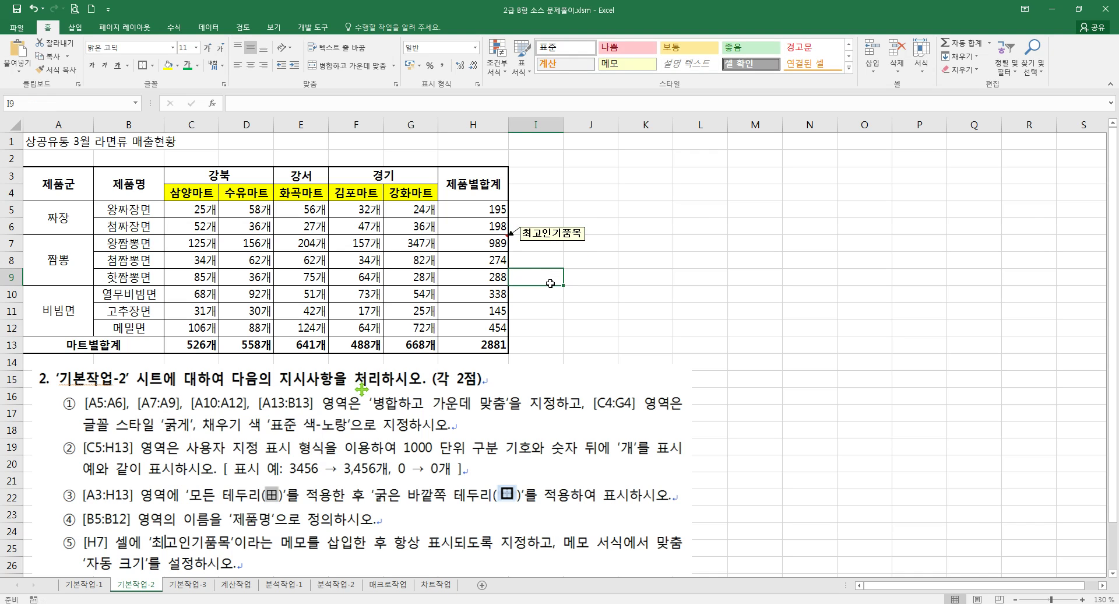
click(201, 590)
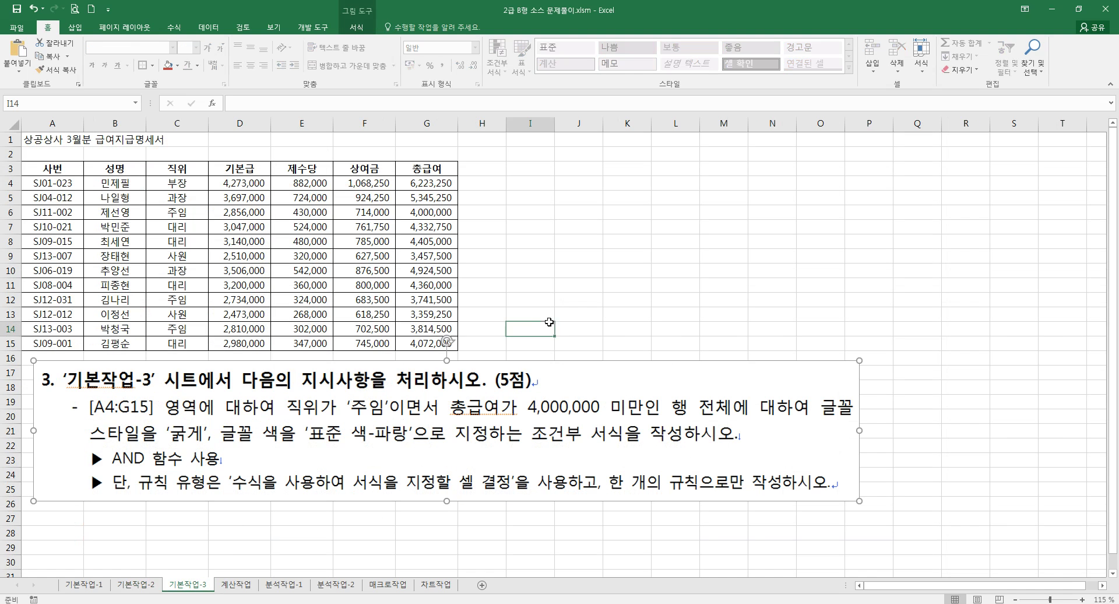
ctrl+scroll(531, 325, up, 1)
click(34, 408)
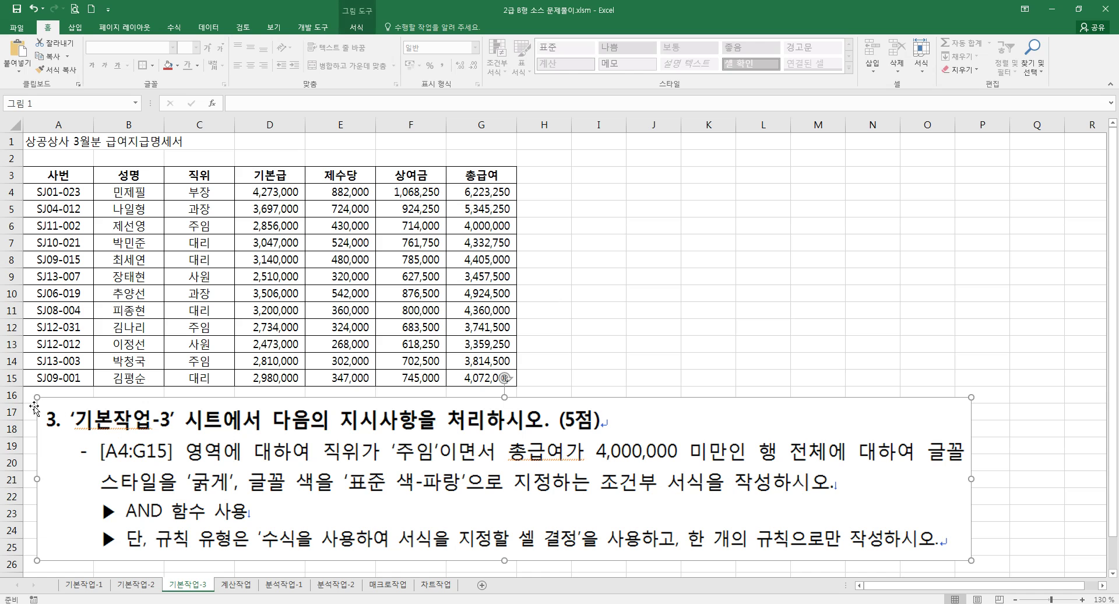
drag(37, 398, 168, 421)
drag(240, 476, 116, 469)
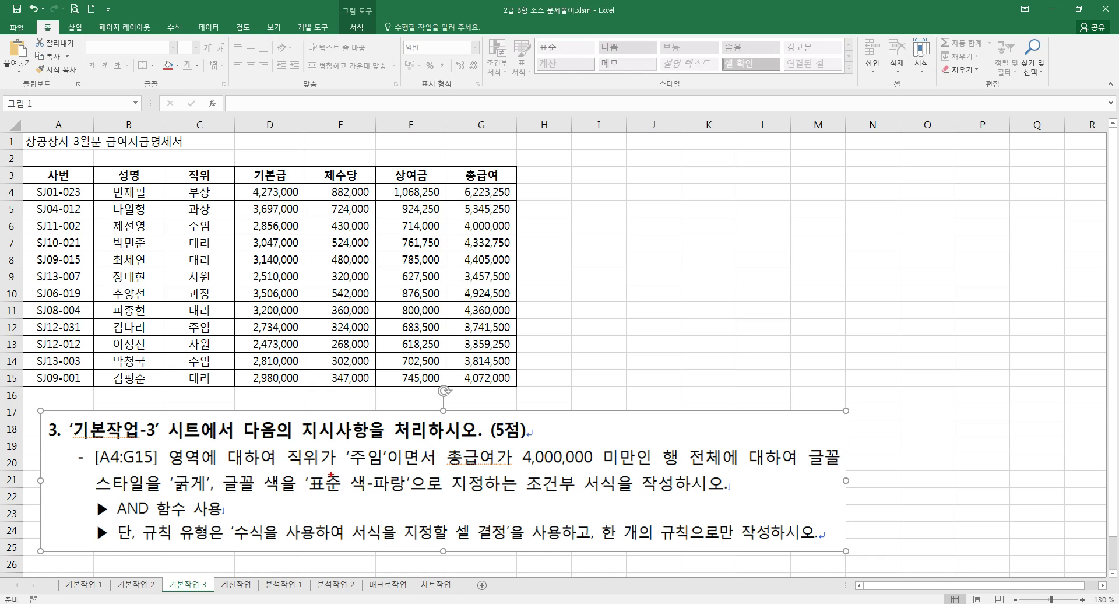
mouse_move(281, 446)
mouse_down()
mouse_move(384, 471)
mouse_move(645, 471)
mouse_move(715, 447)
mouse_move(682, 472)
mouse_up()
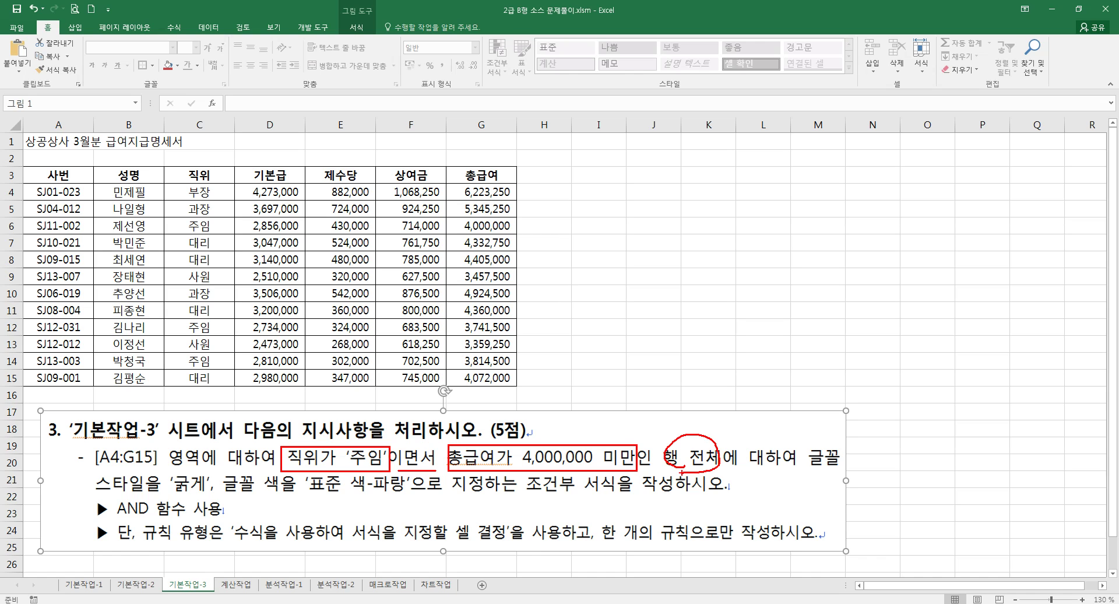
mouse_move(390, 450)
mouse_down()
mouse_move(427, 434)
mouse_move(458, 448)
mouse_move(391, 462)
mouse_move(410, 470)
mouse_move(233, 484)
mouse_move(174, 503)
mouse_up()
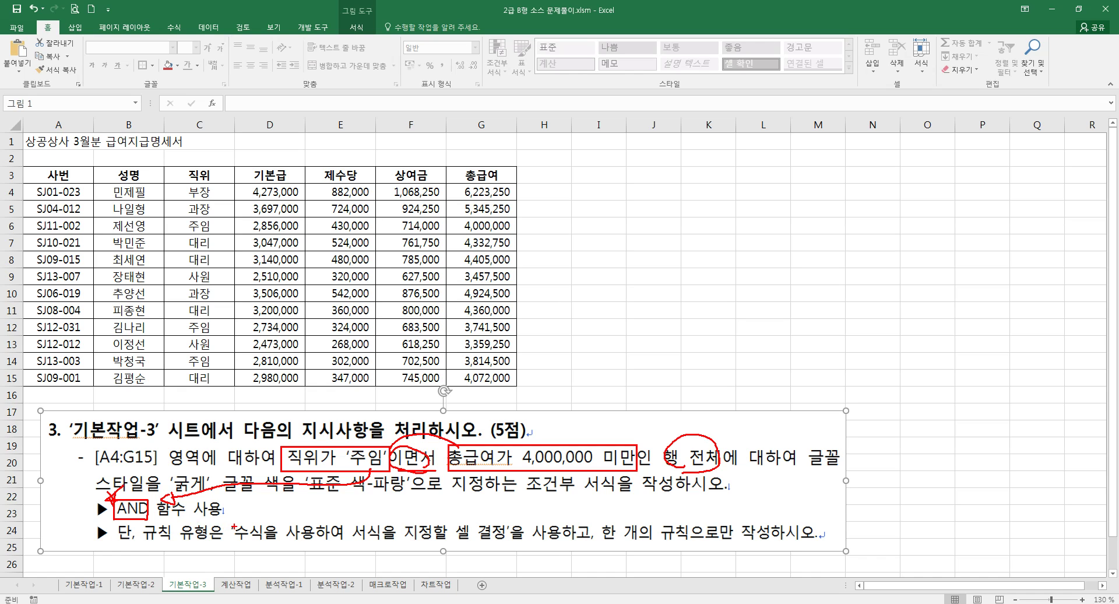
key(Escape)
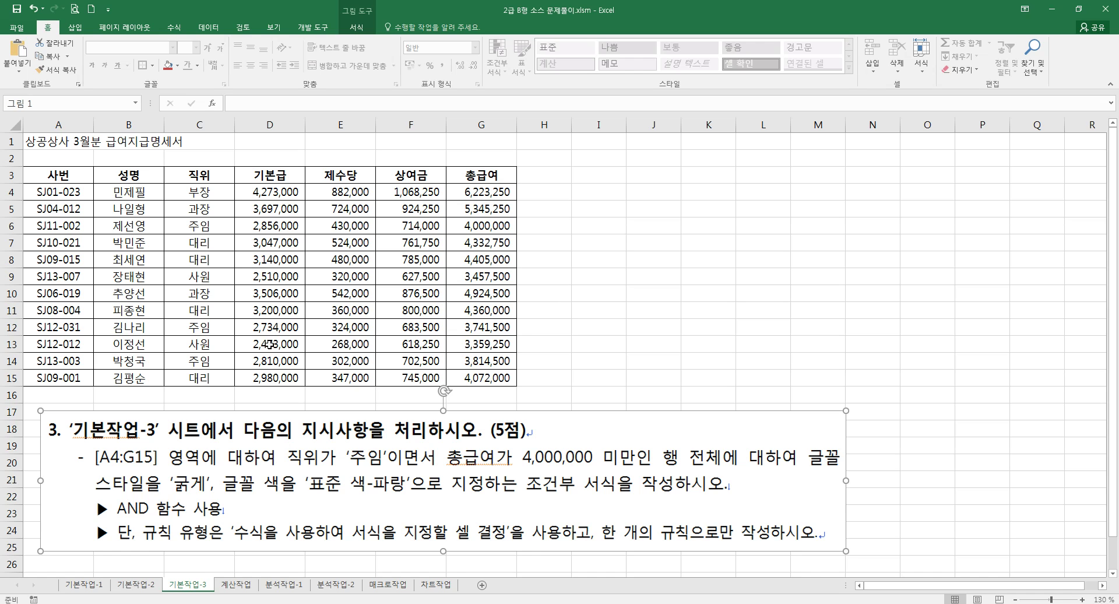
Select A4:G15 and start a new conditional formatting rule that uses a formula to determine which cells to format
drag(54, 190, 482, 382)
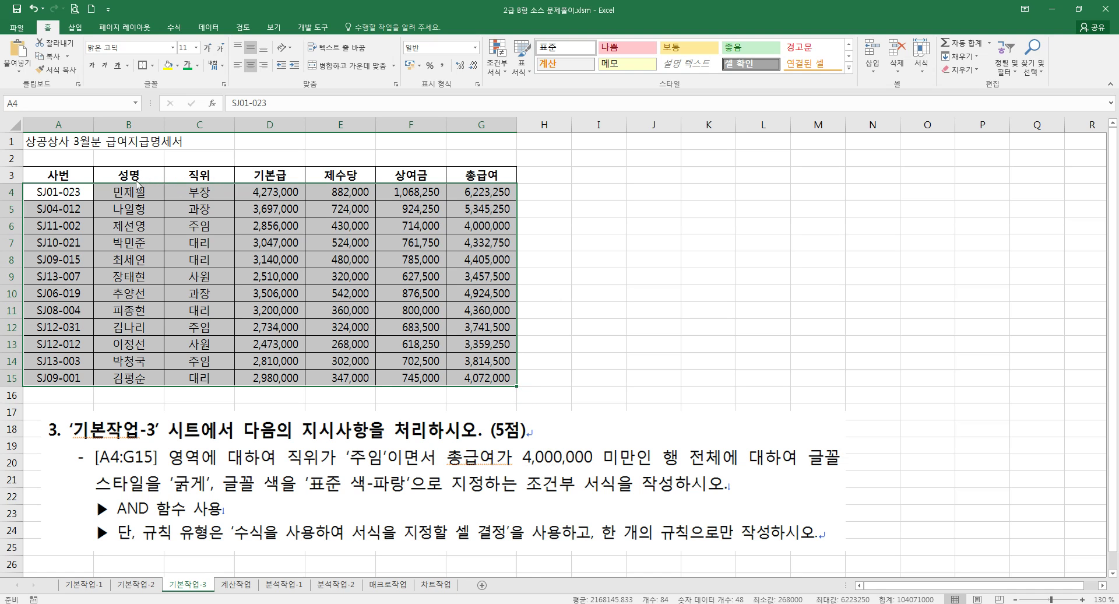
mouse_move(21, 165)
mouse_down()
mouse_move(169, 187)
mouse_move(522, 188)
mouse_up()
drag(468, 155, 434, 193)
key(Escape)
click(498, 67)
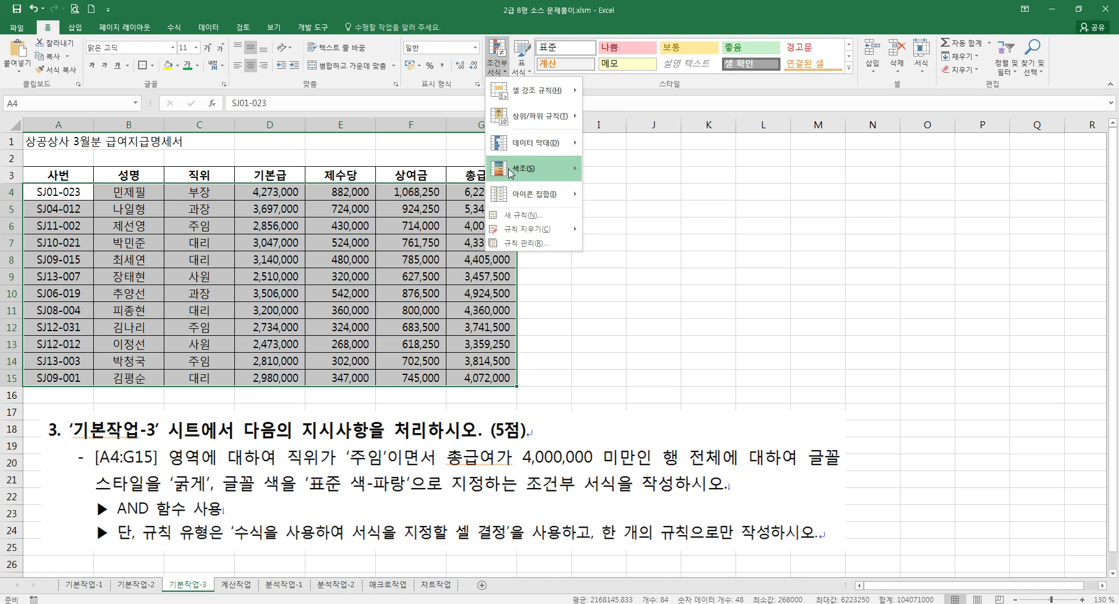
click(519, 214)
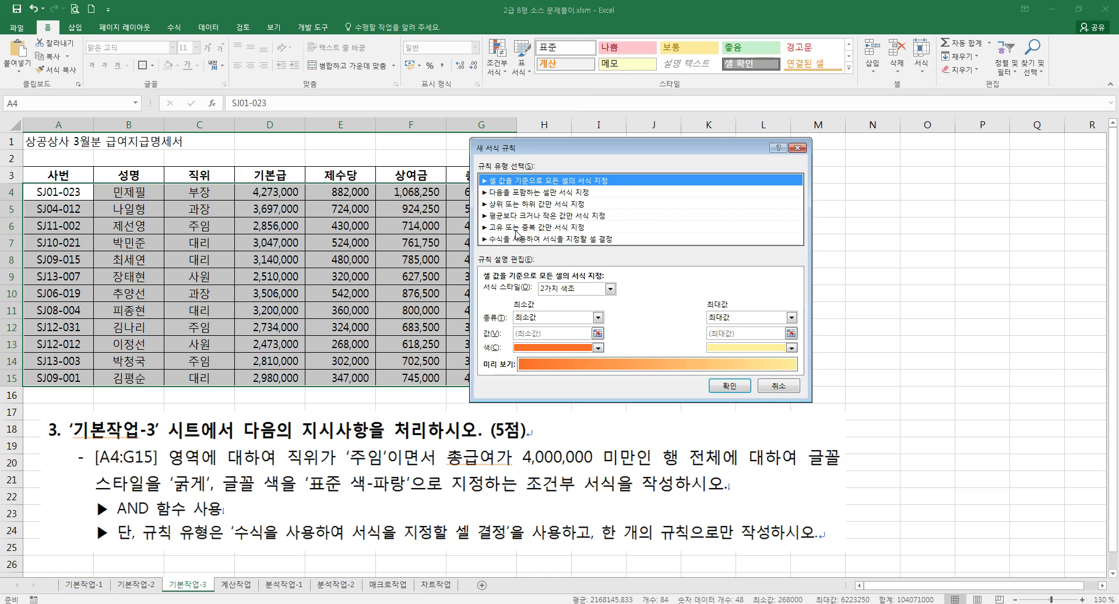
click(539, 240)
drag(546, 147, 646, 172)
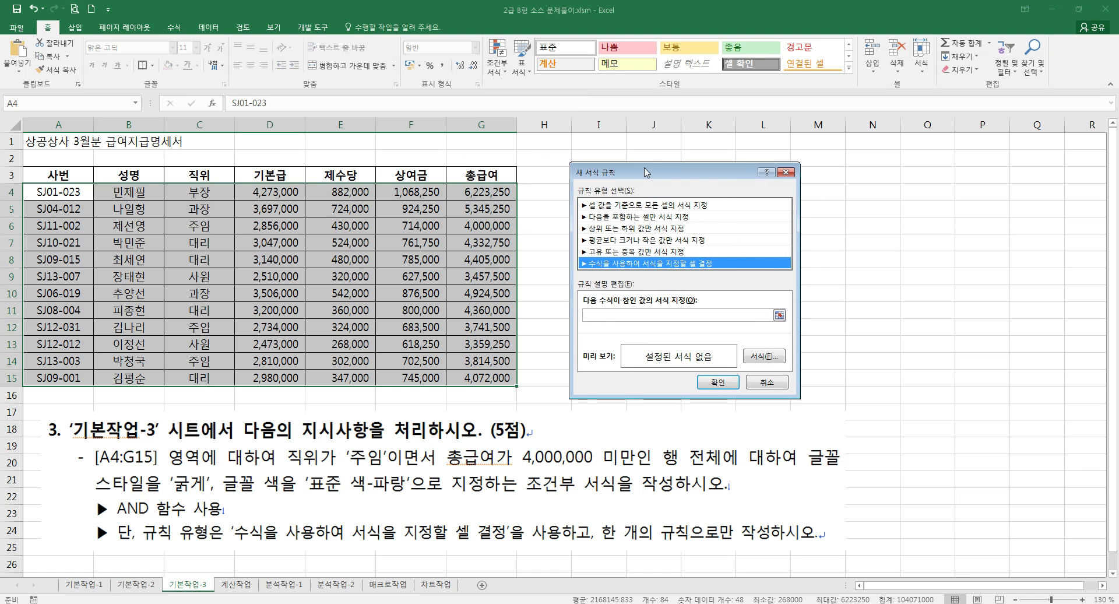
Begin the rule's formula with =AND($C4, referencing the first 직위 cell with only its column fixed
click(601, 319)
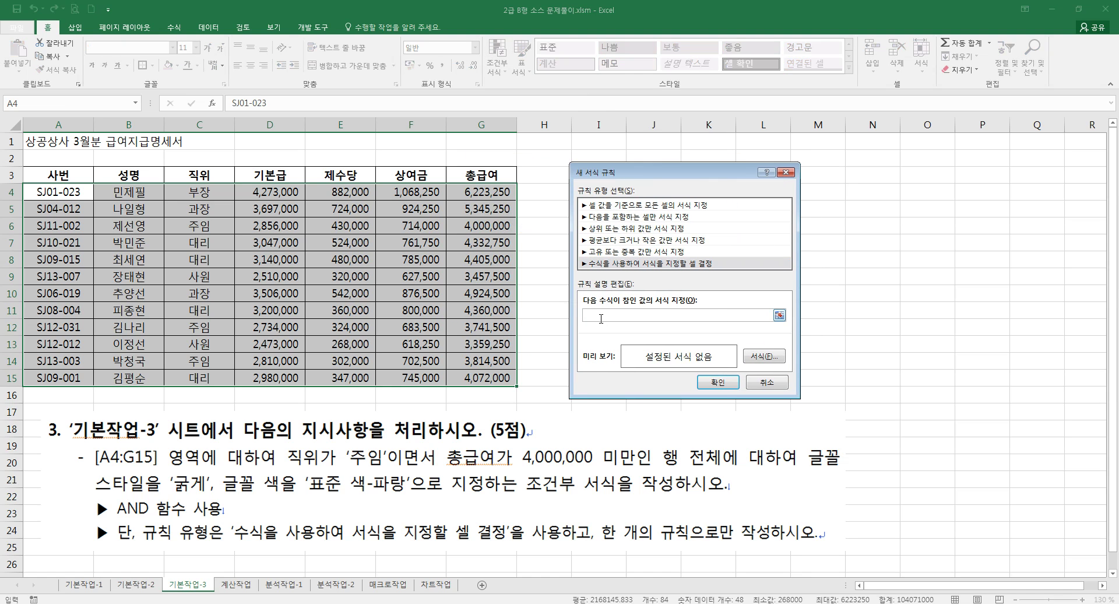
text(=AND()
click(198, 175)
drag(198, 192, 194, 370)
click(202, 194)
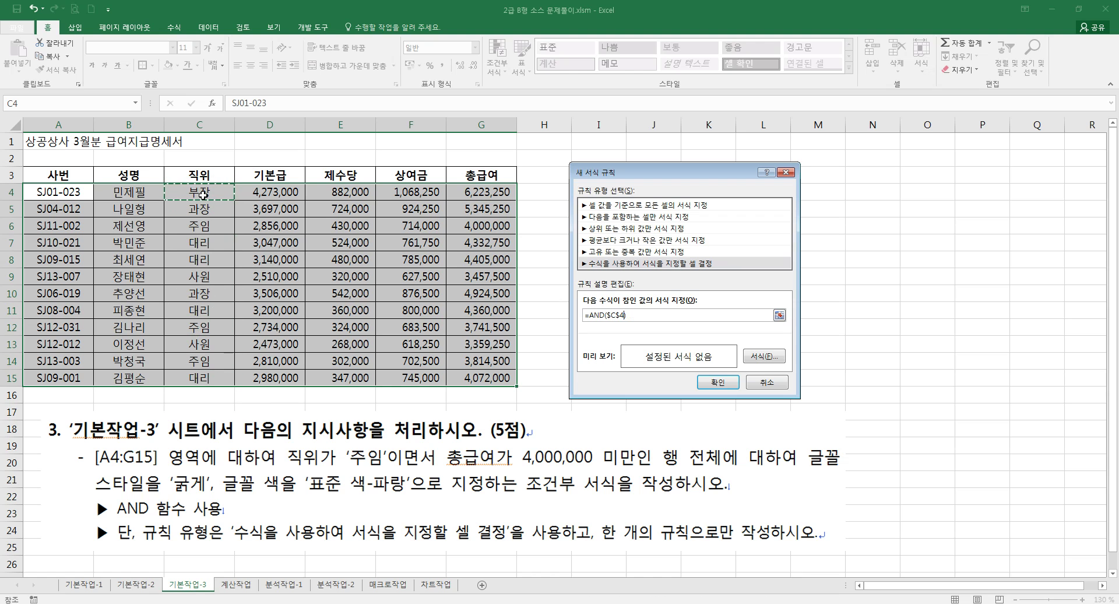
key(F4)
key(F4)
mouse_move(182, 186)
mouse_down()
mouse_move(210, 201)
mouse_move(222, 260)
mouse_up()
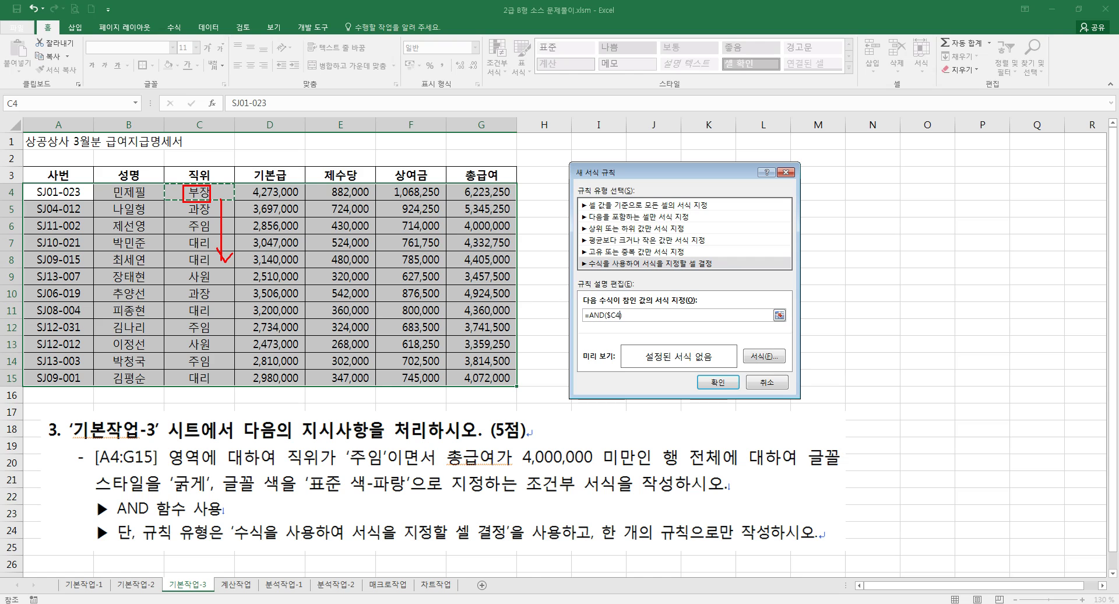
mouse_move(213, 178)
mouse_down()
mouse_move(257, 176)
mouse_move(255, 189)
mouse_up()
mouse_move(179, 176)
mouse_down()
mouse_move(142, 176)
mouse_move(183, 185)
mouse_move(246, 169)
mouse_up()
drag(232, 177, 258, 193)
mouse_move(608, 332)
mouse_down()
mouse_move(563, 348)
mouse_move(579, 359)
mouse_move(601, 338)
mouse_move(641, 354)
mouse_up()
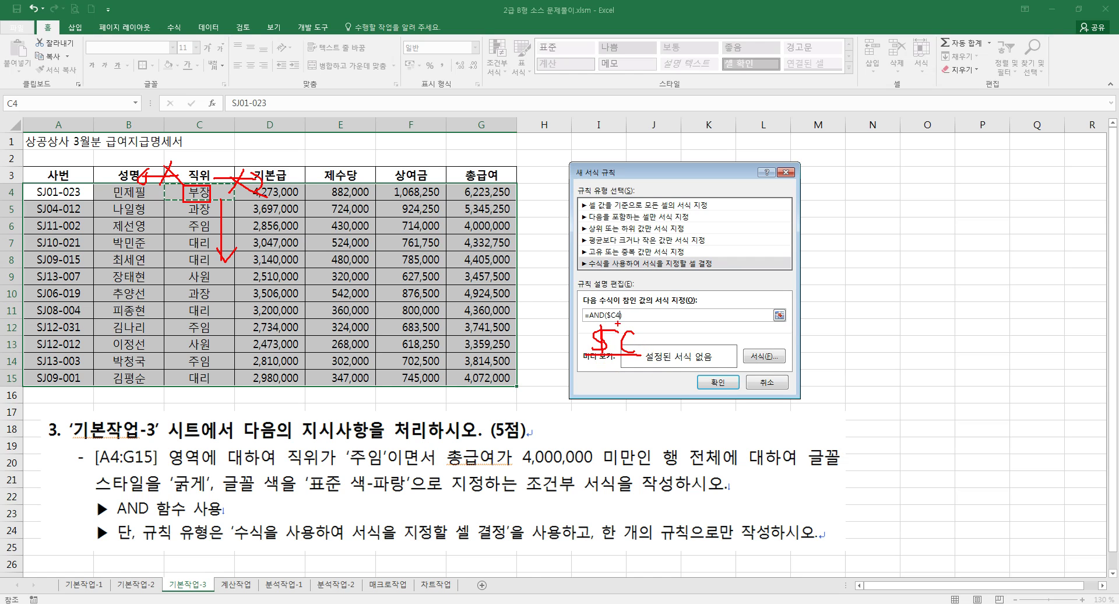
key(Escape)
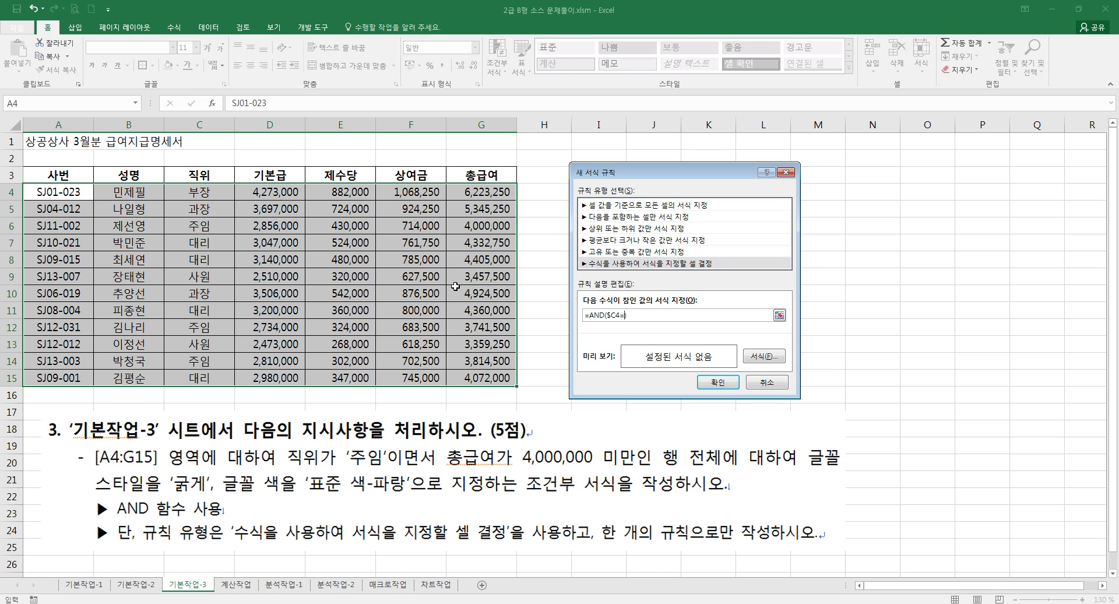
Complete the rule's formula with the conditions $C4="주임" and $G4<4000000
key(BackSpace)
key(BackSpace)
text(주임")")
click(465, 191)
key(F4)
key(F4)
text(<4000000)
Give the rule a bold font style (굵게) in standard blue and apply it to the selected range
click(764, 356)
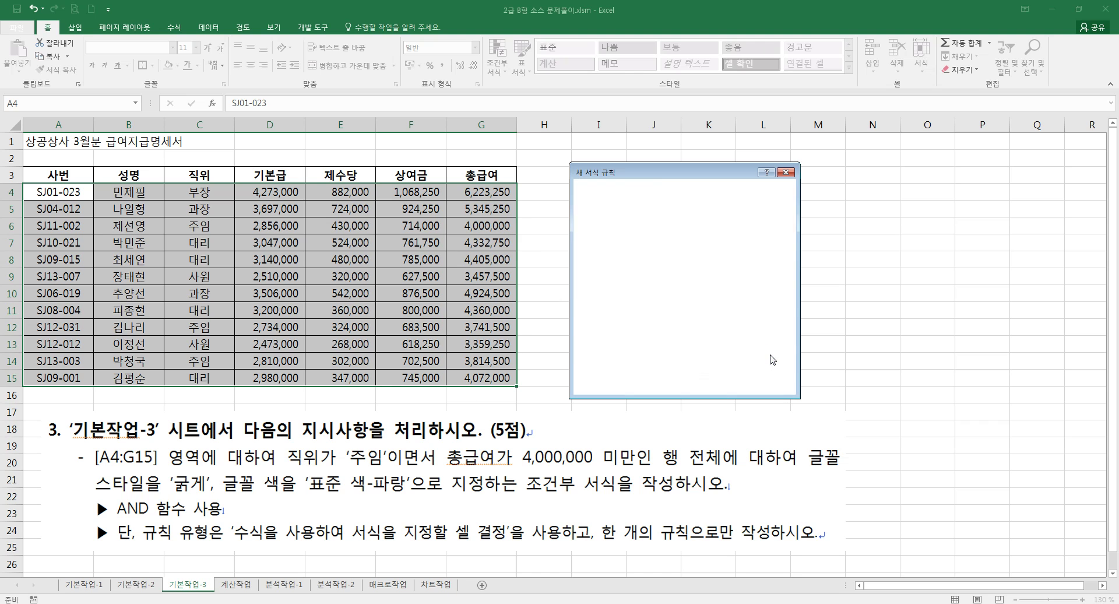
click(678, 173)
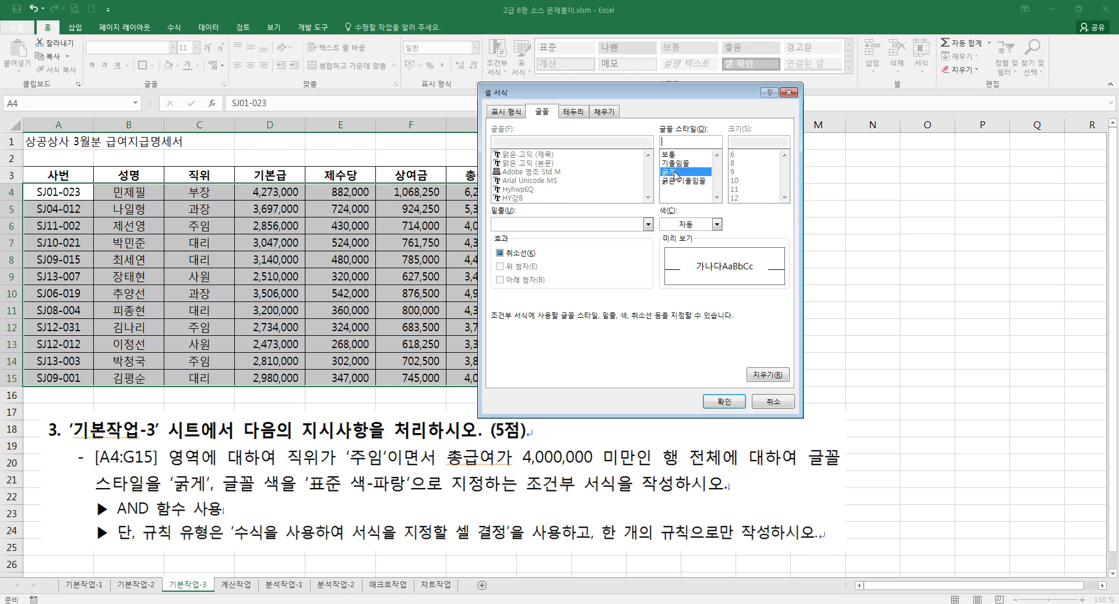
click(687, 227)
click(726, 330)
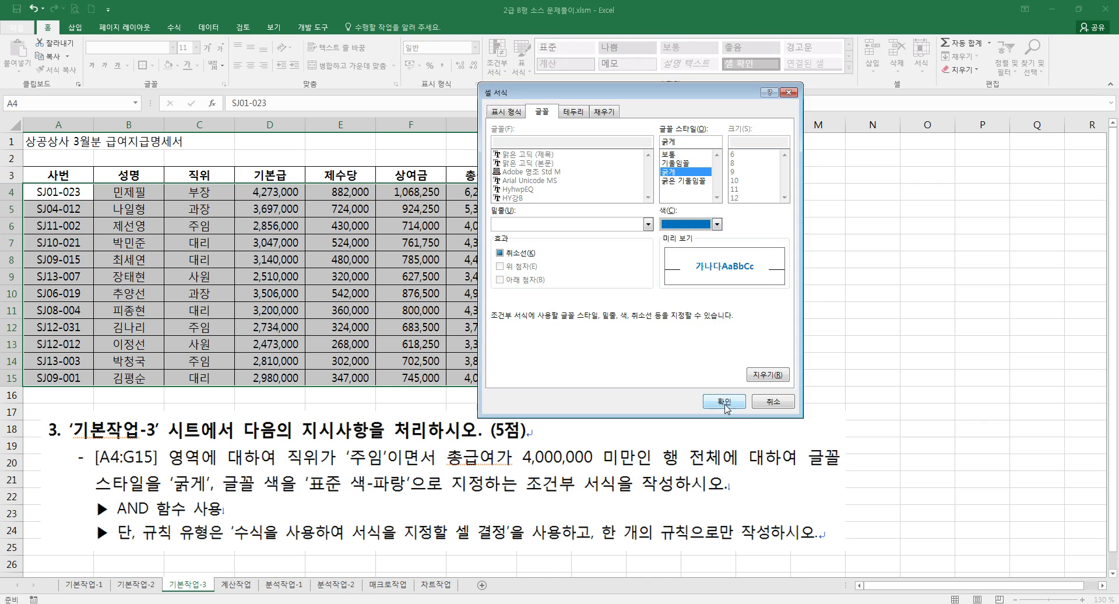
click(724, 401)
click(718, 383)
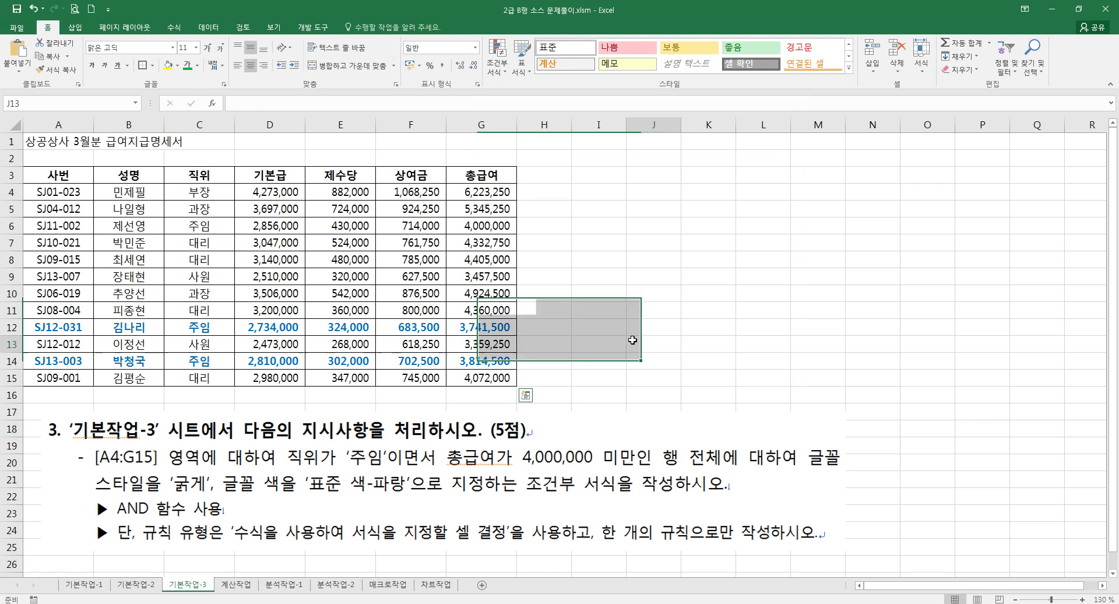
click(653, 345)
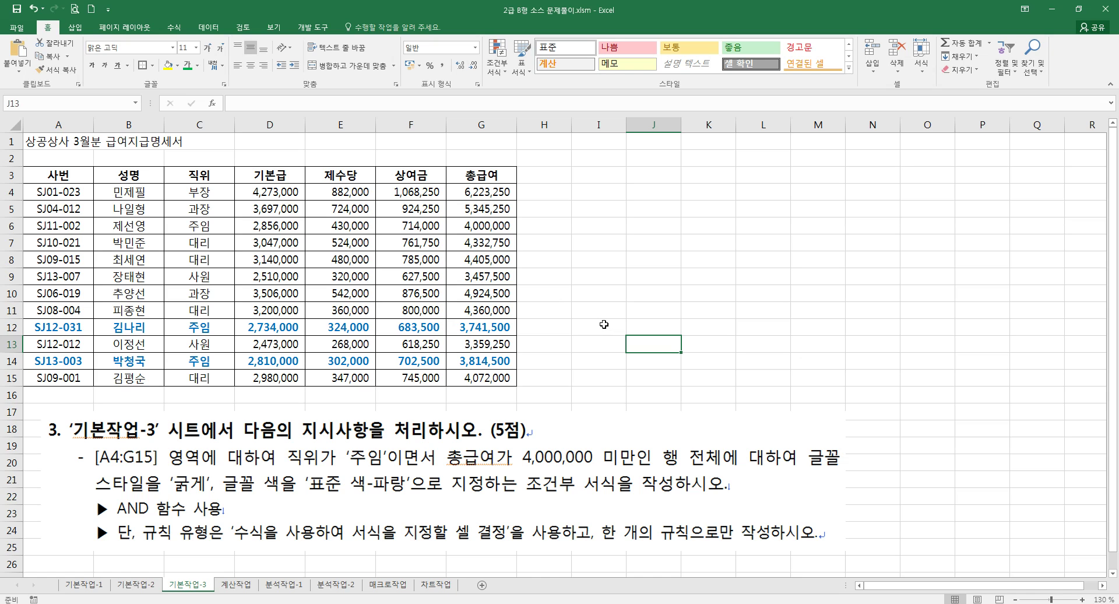
Enter =and( in cell I4 and open the AND function's arguments dialog, placed clear of the formula cell
click(561, 194)
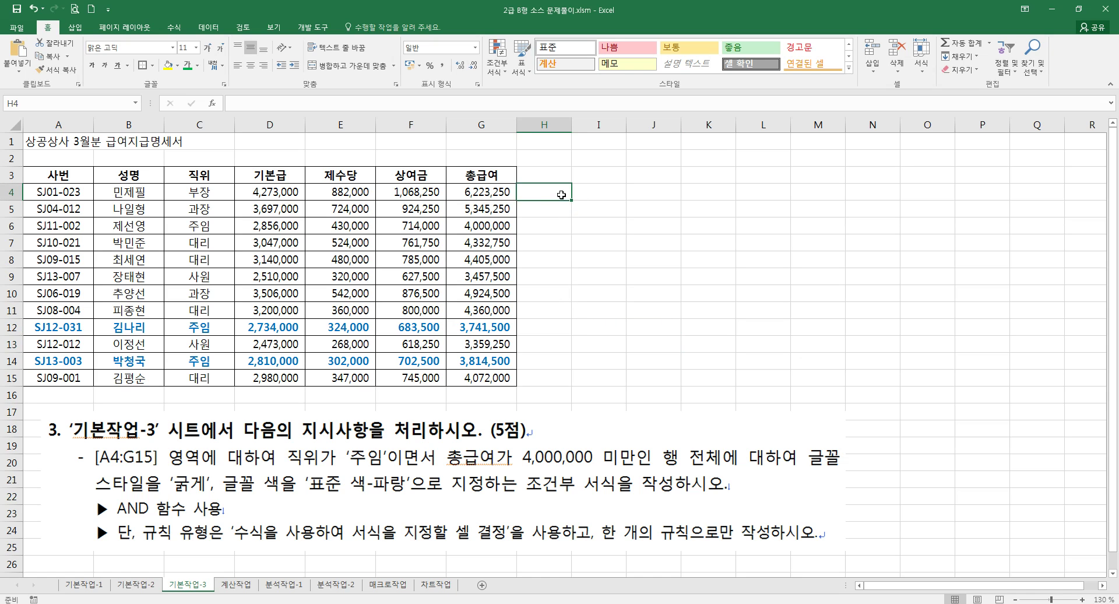
click(591, 193)
text(=)
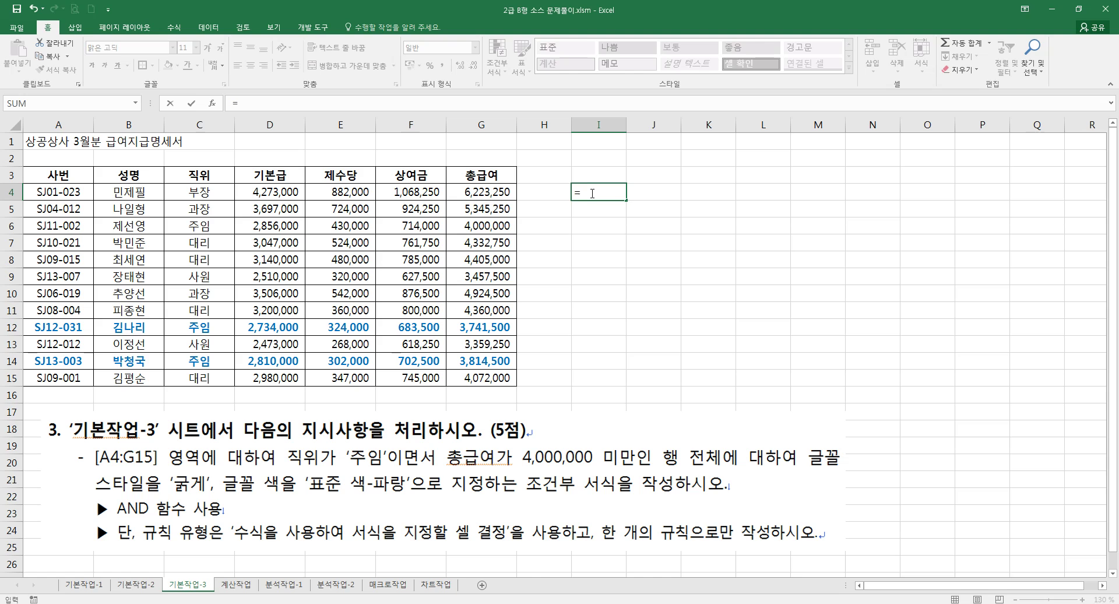
text(뭉()
key(BackSpace)
key(BackSpace)
text(and()
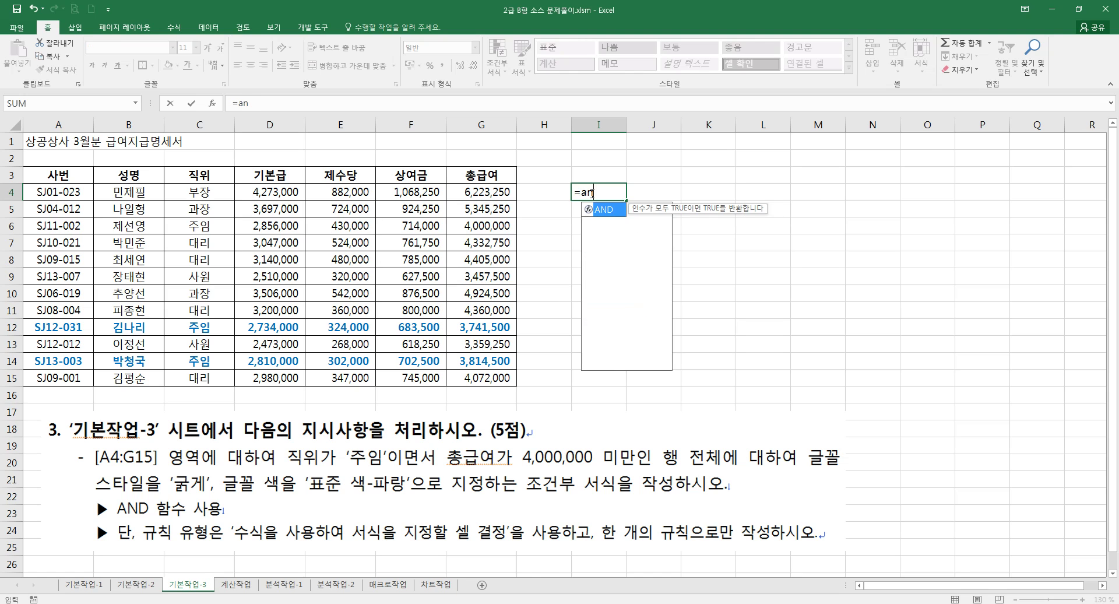
key(Return)
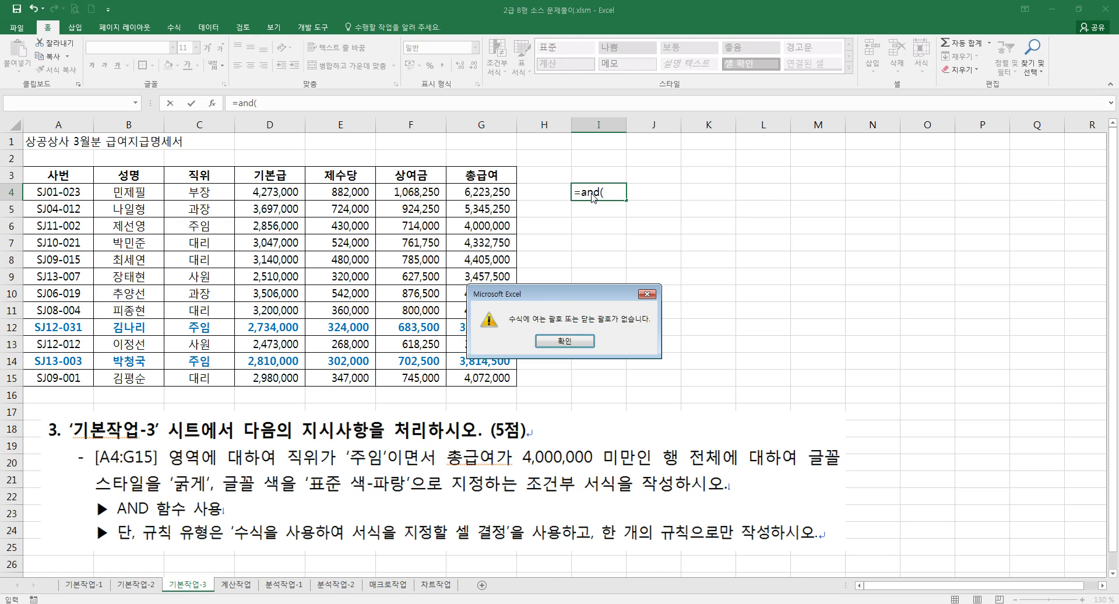
key(Return)
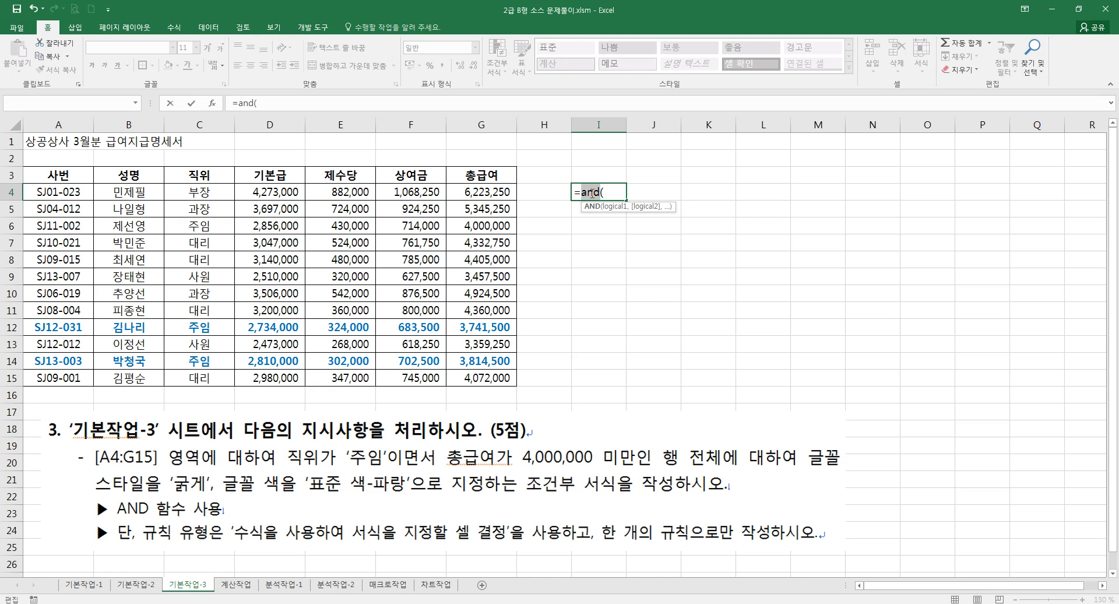
click(593, 194)
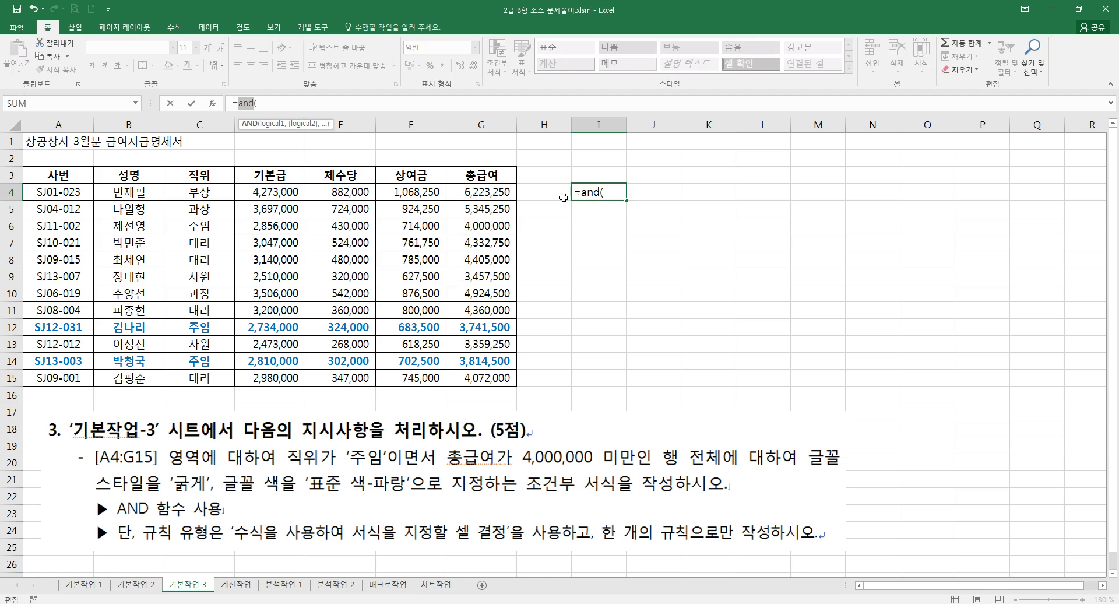
click(599, 194)
click(612, 195)
key(ctrl+a)
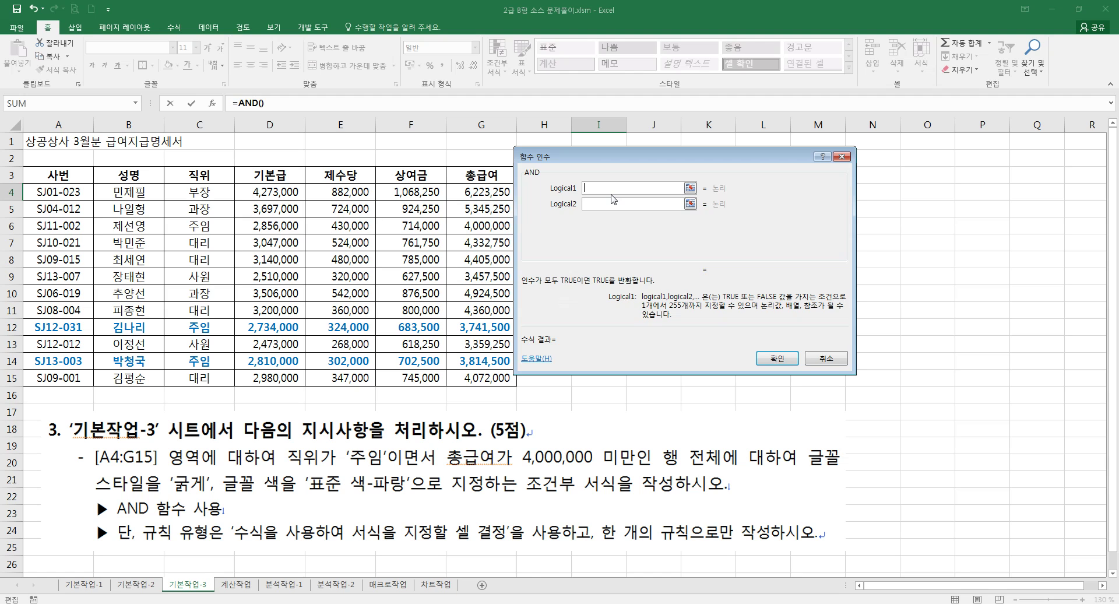
drag(604, 161, 628, 232)
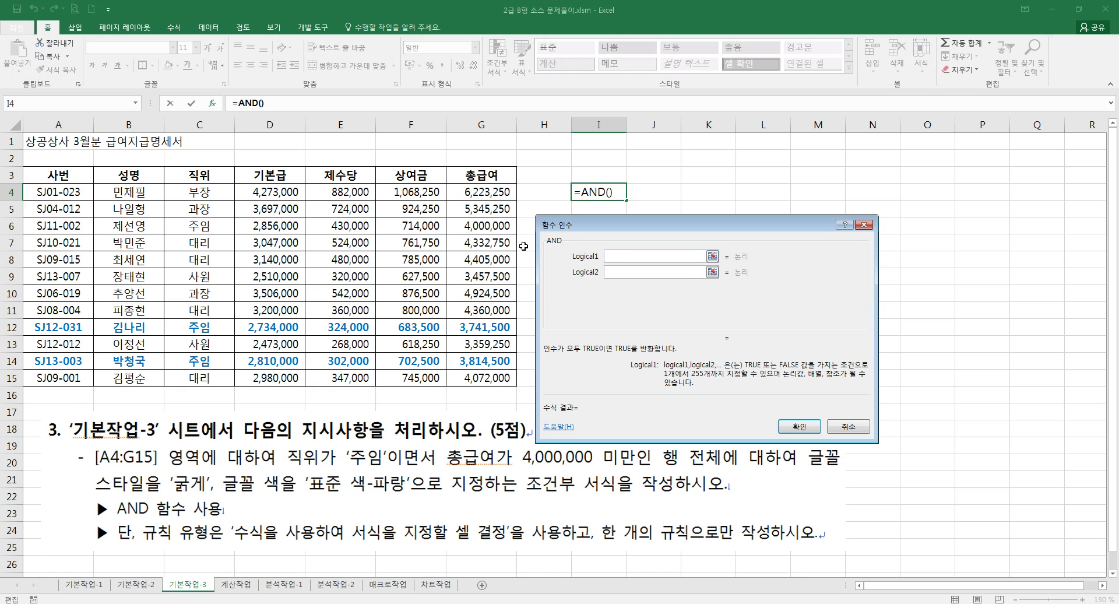
Set the AND function's first condition to C4="주임"
click(201, 194)
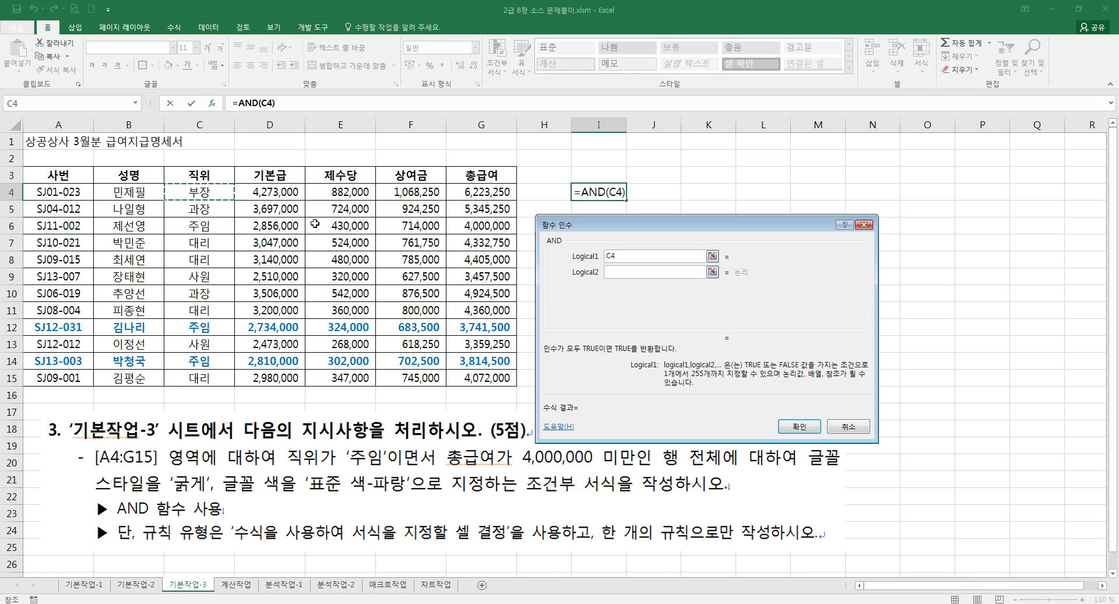
text(="qn)
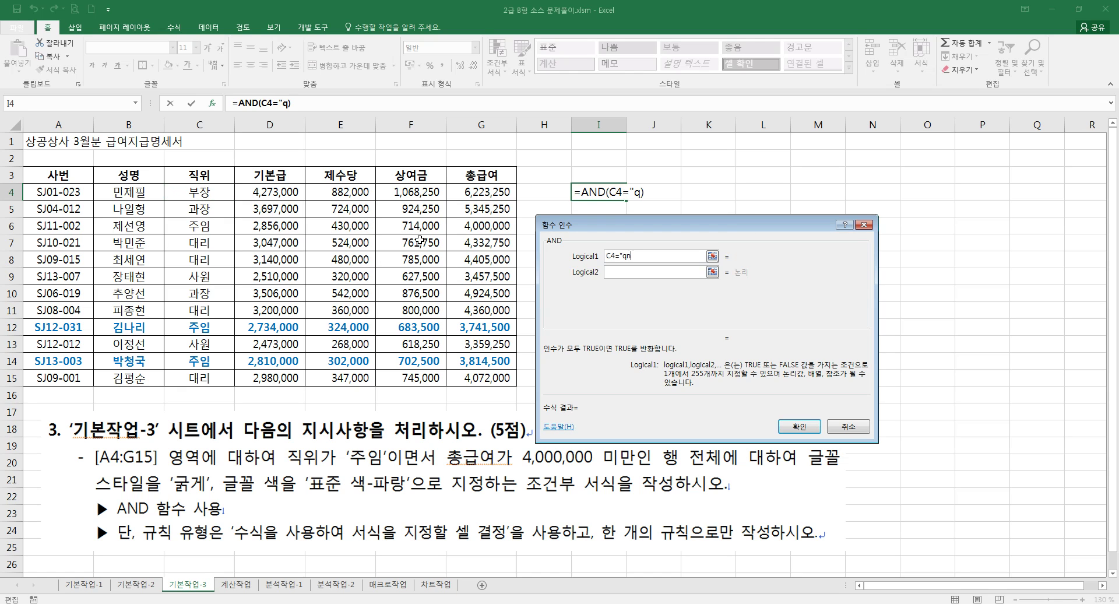
key(BackSpace)
key(BackSpace)
text(주임")
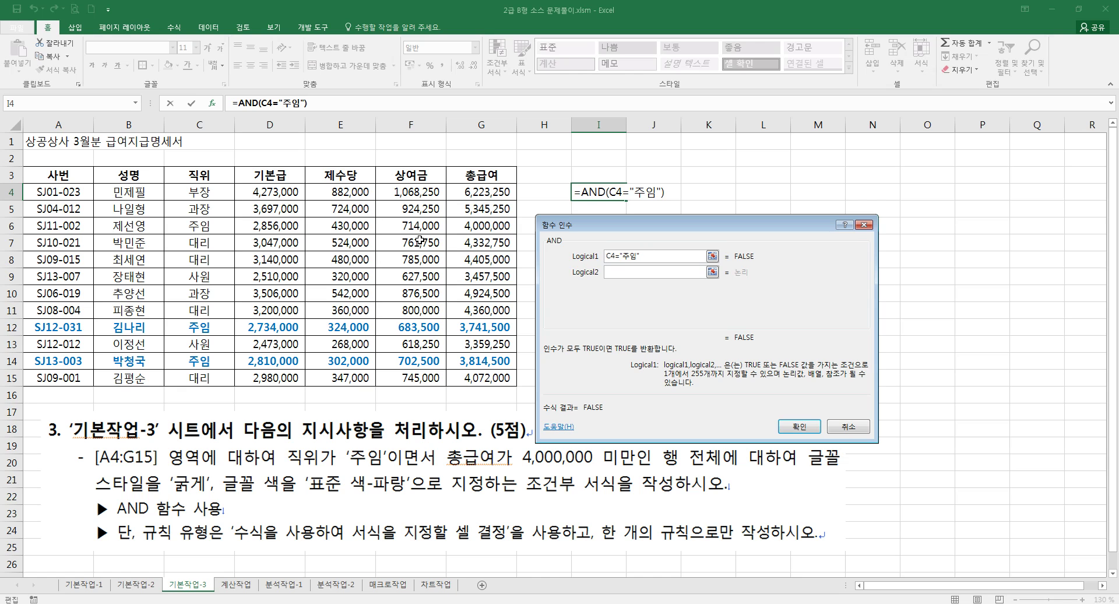
Set the AND function's second condition to G4<4000000 and enter the formula in I4
key(Tab)
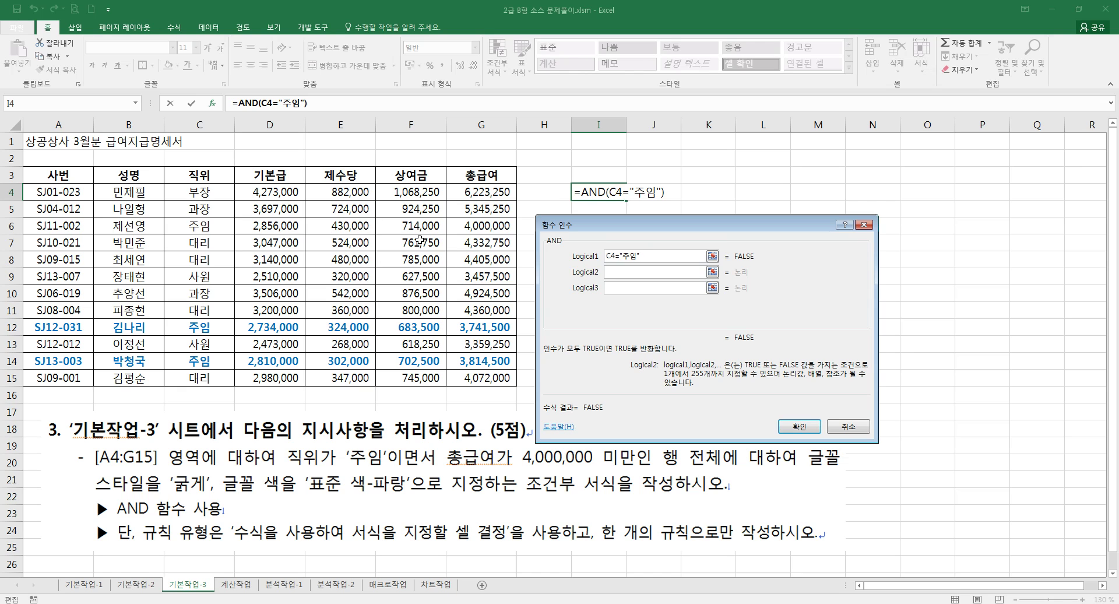
click(489, 194)
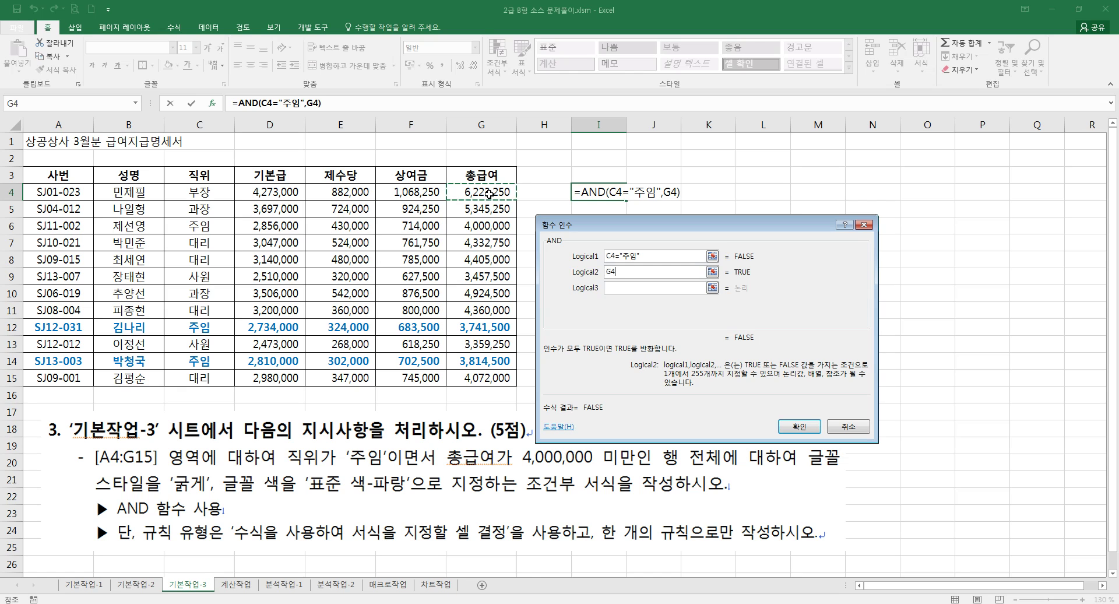
text(<400000)
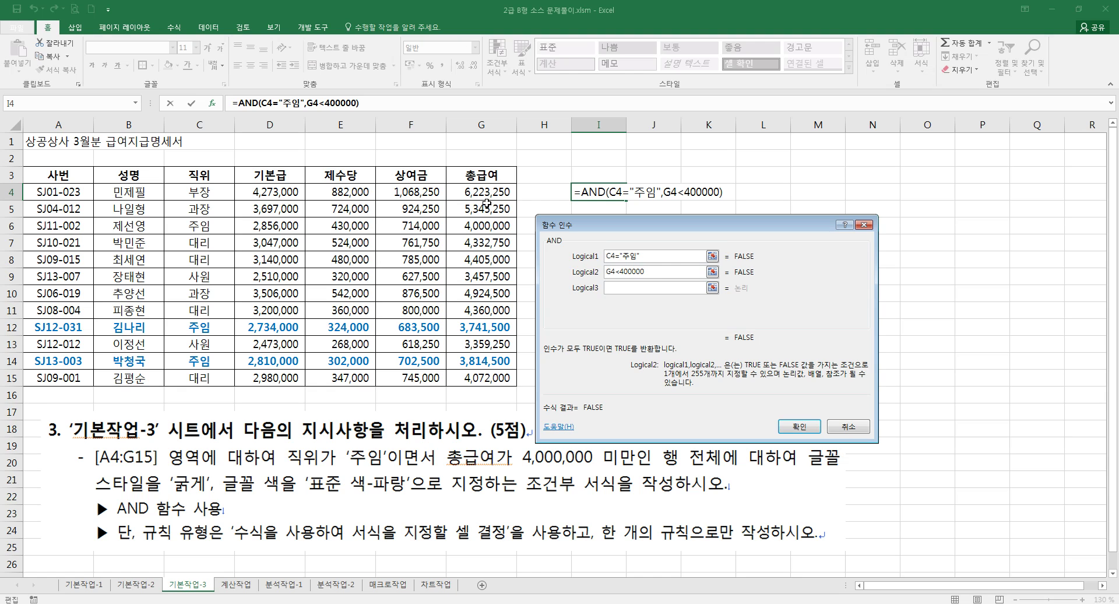
text(0)
click(800, 427)
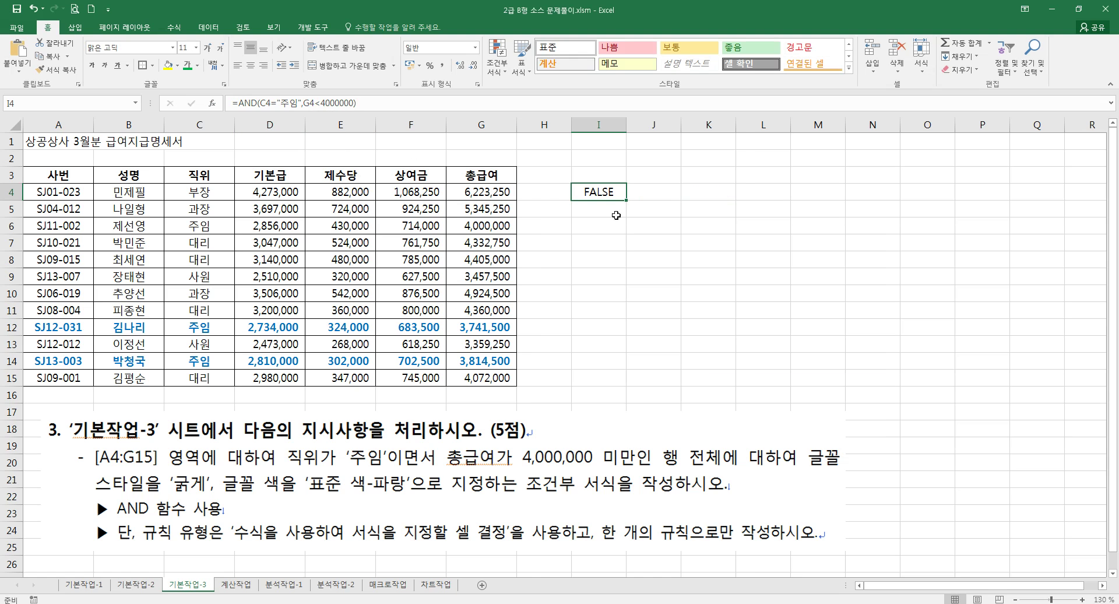
Copy the text of the AND formula in I4, leave the formula unedited, and clear the cell
double_click(608, 197)
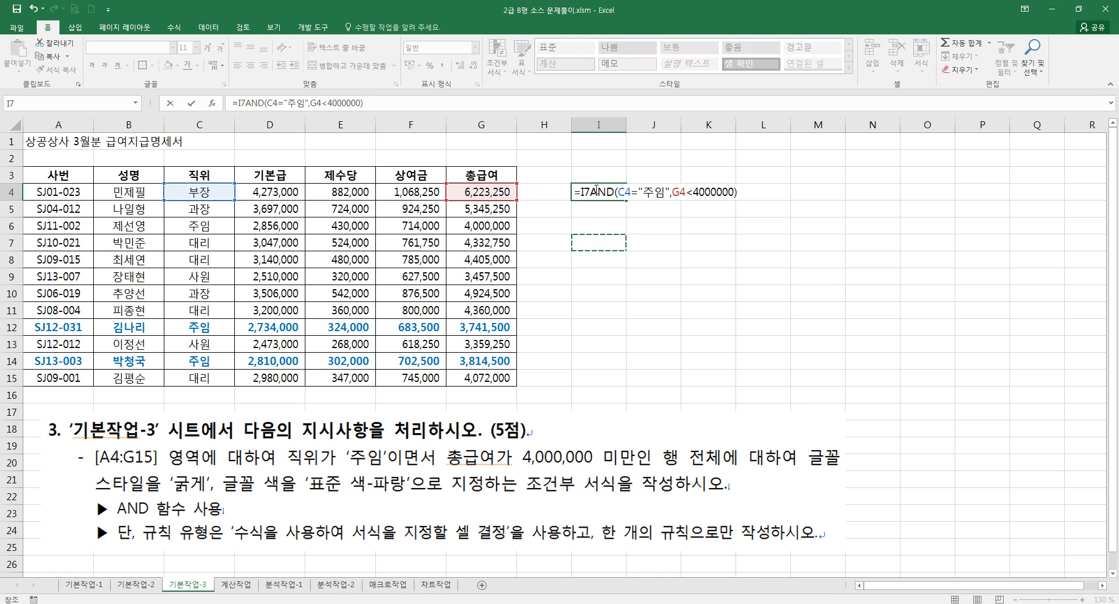
key(Escape)
drag(232, 103, 399, 110)
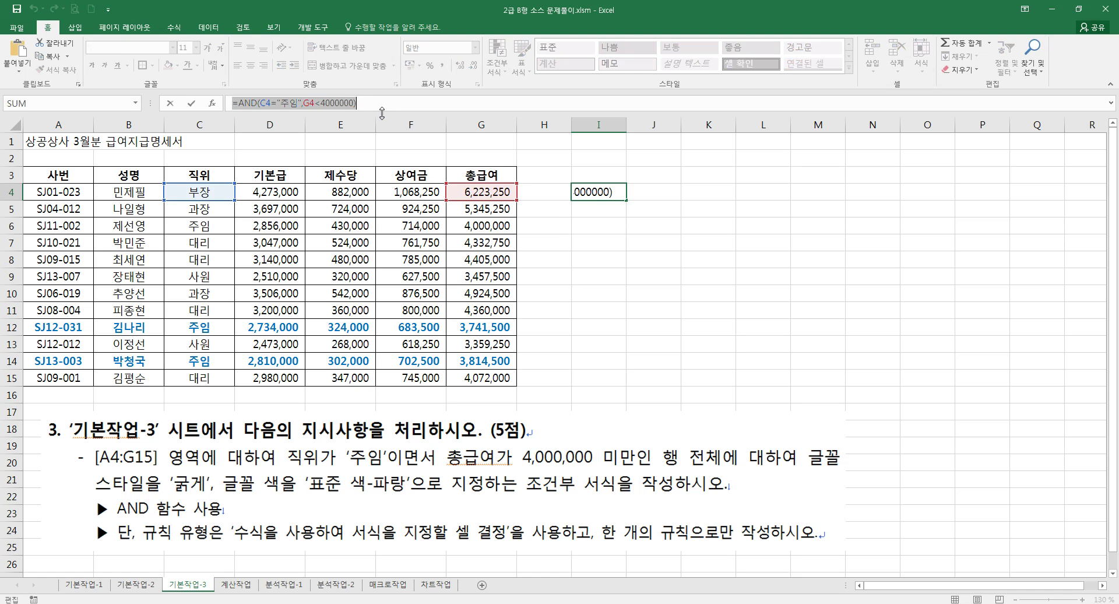
key(Escape)
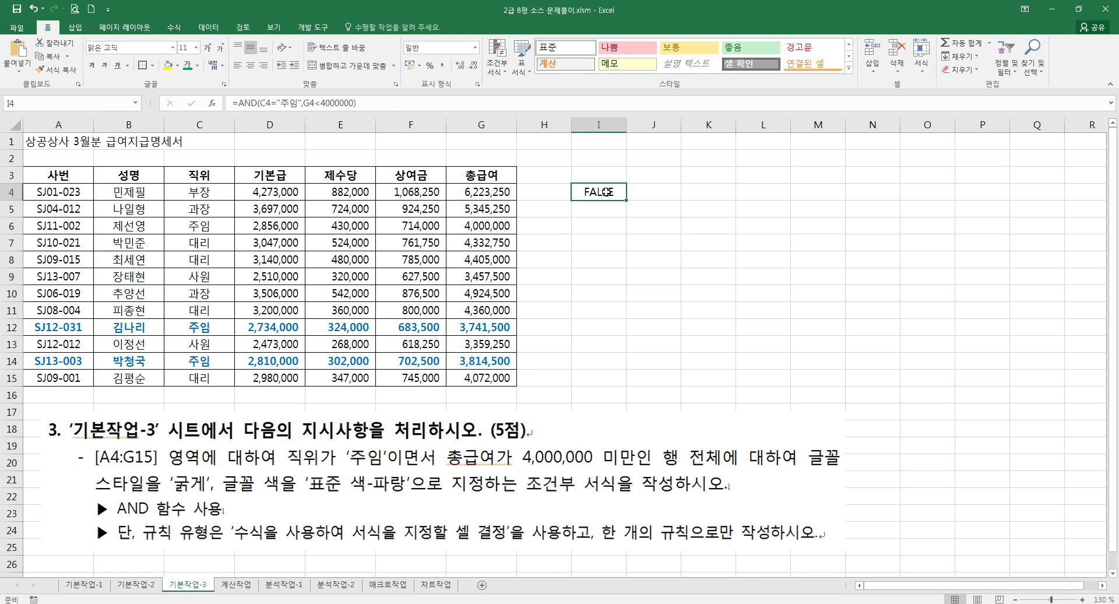
key(Delete)
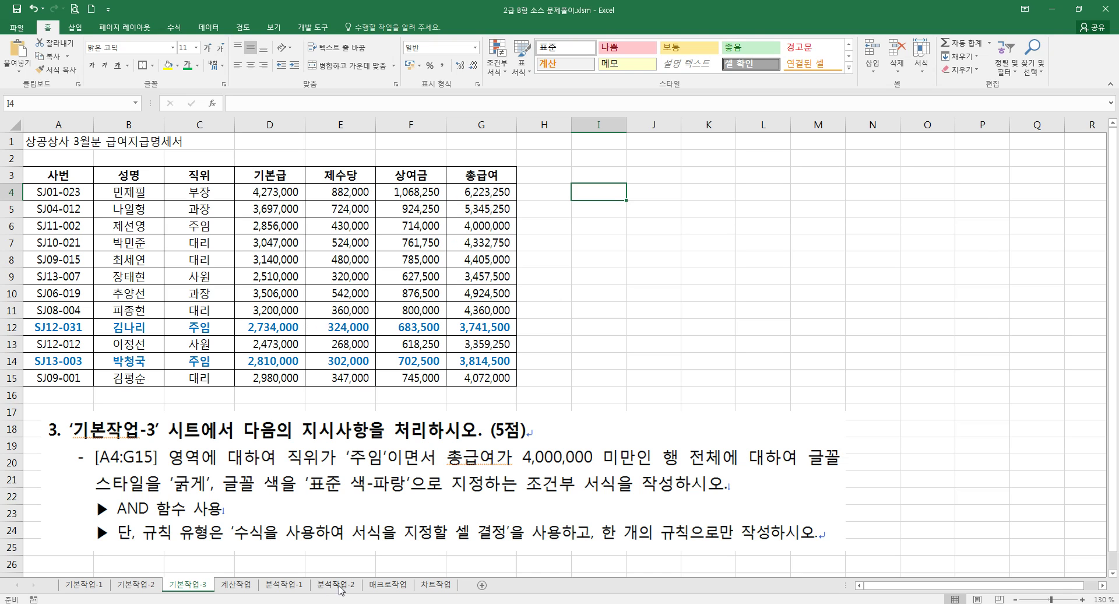
Select A4:G15 and clear the conditional formatting rules from the entire sheet
drag(54, 193, 489, 379)
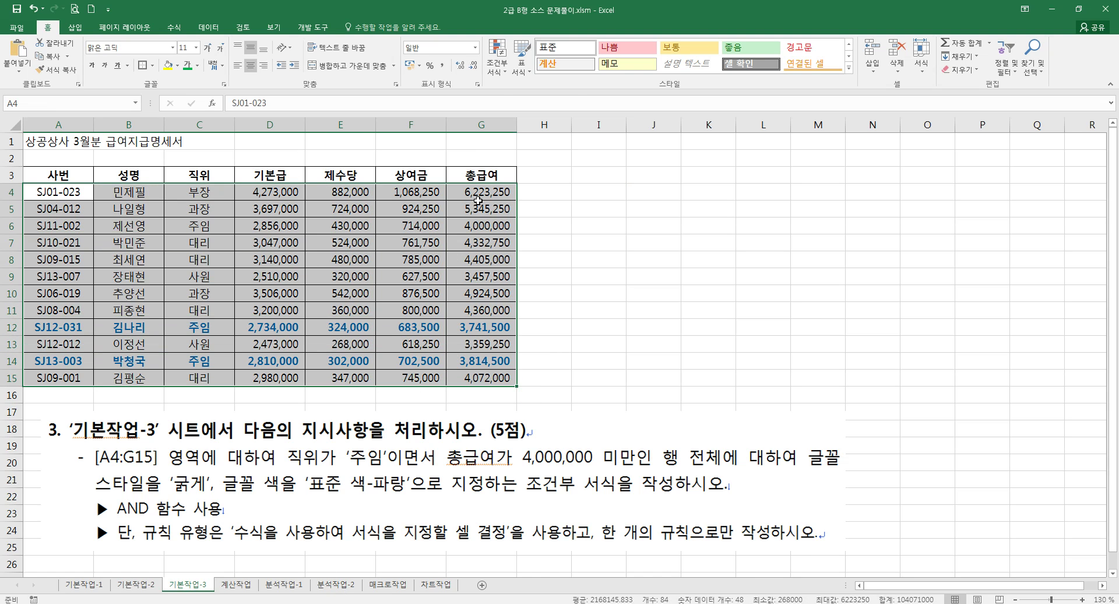
click(497, 57)
mouse_move(572, 234)
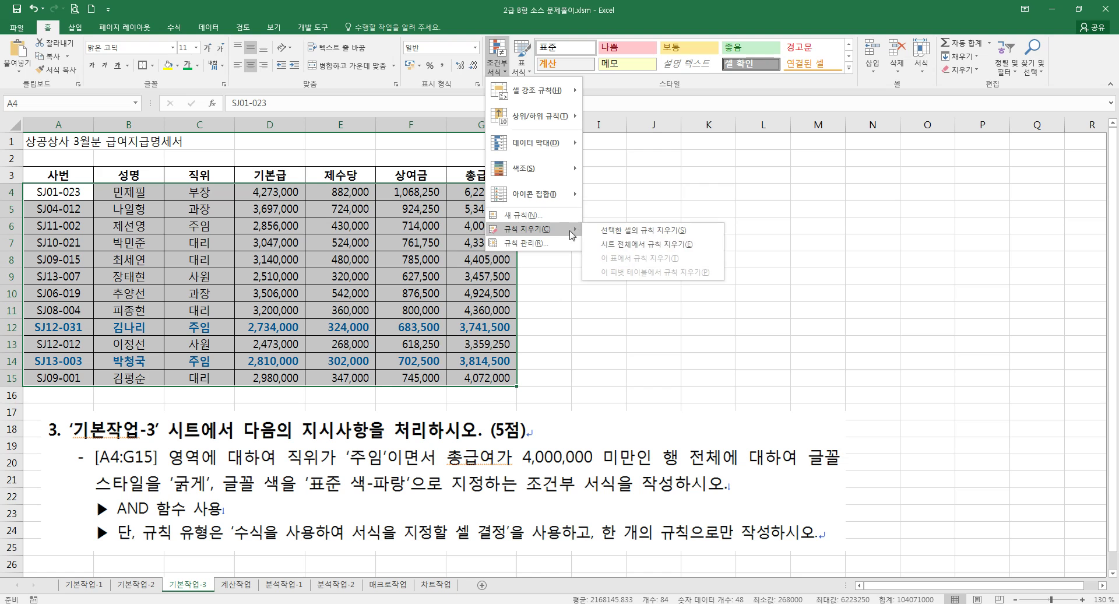
click(623, 245)
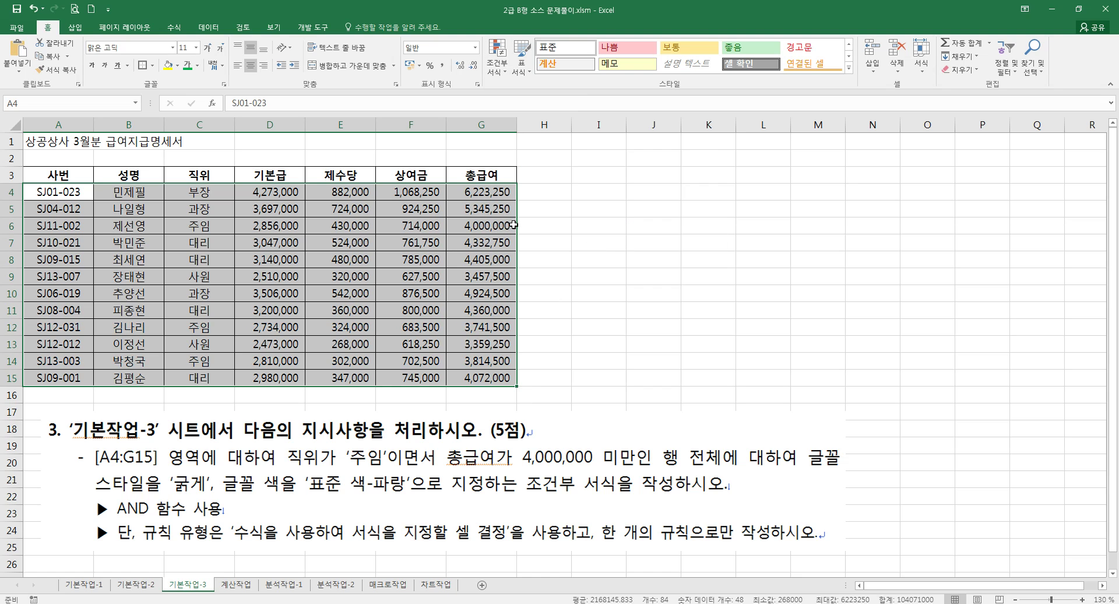
Create a formula-based conditional formatting rule for A4:G15 and paste the copied AND formula into it
click(497, 59)
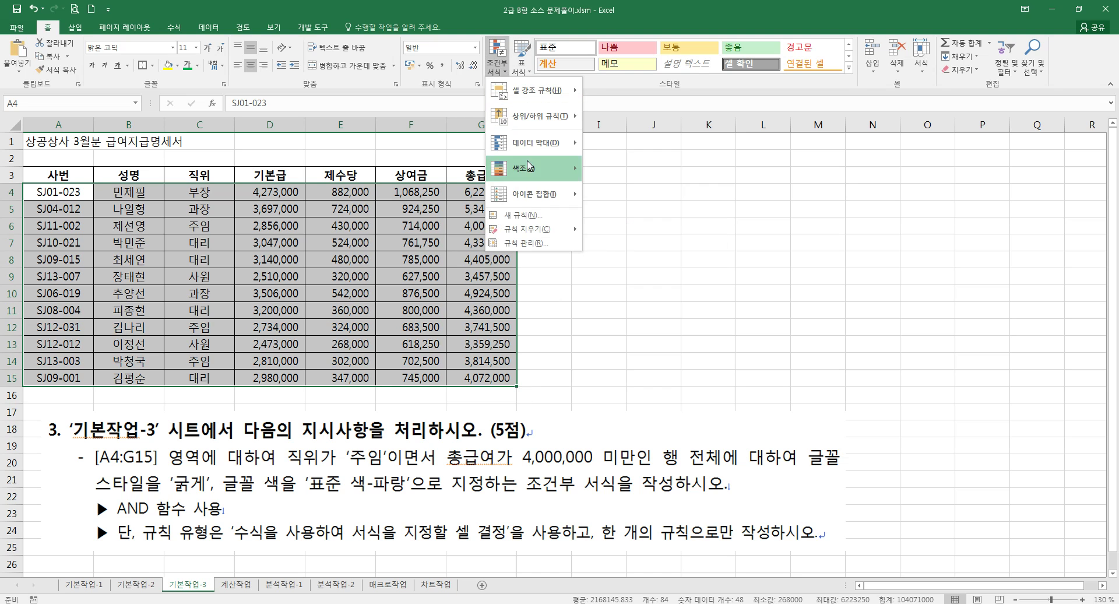
click(524, 214)
click(588, 317)
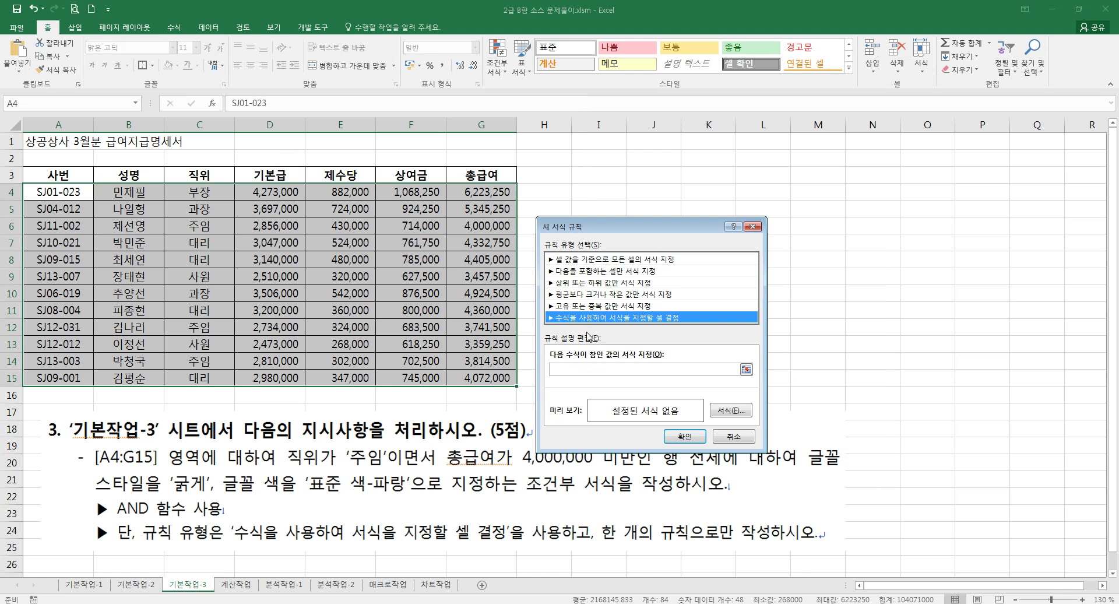
click(577, 371)
key(ctrl+v)
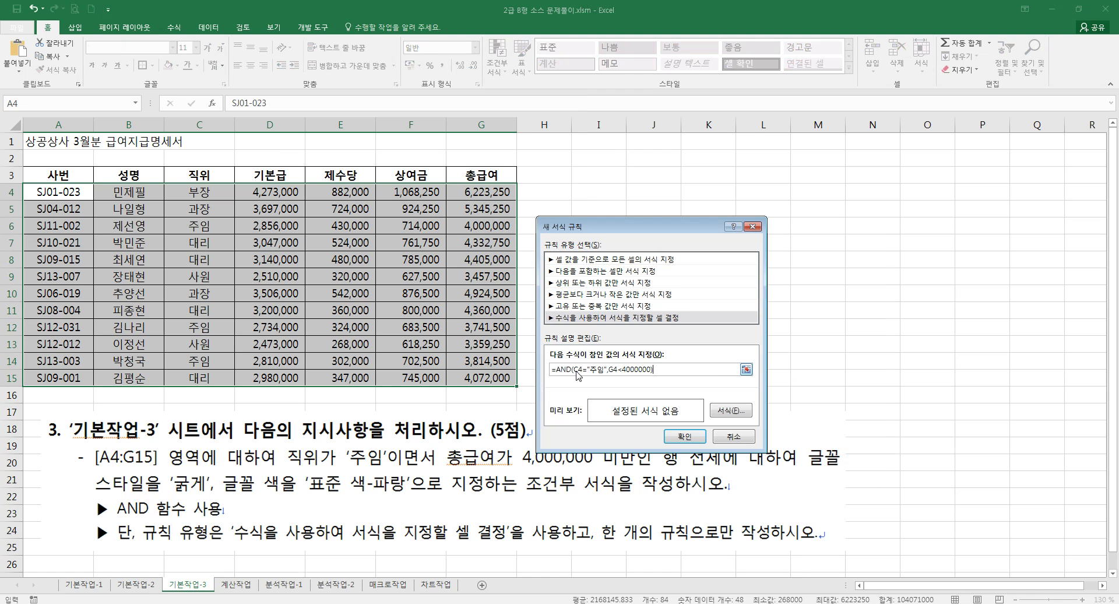
Fix only the columns of both references in the rule's formula, making it =AND($C4="주임",$G4<4000000)
click(577, 370)
key(F4)
key(F4)
key(F4)
click(618, 369)
key(F4)
key(F4)
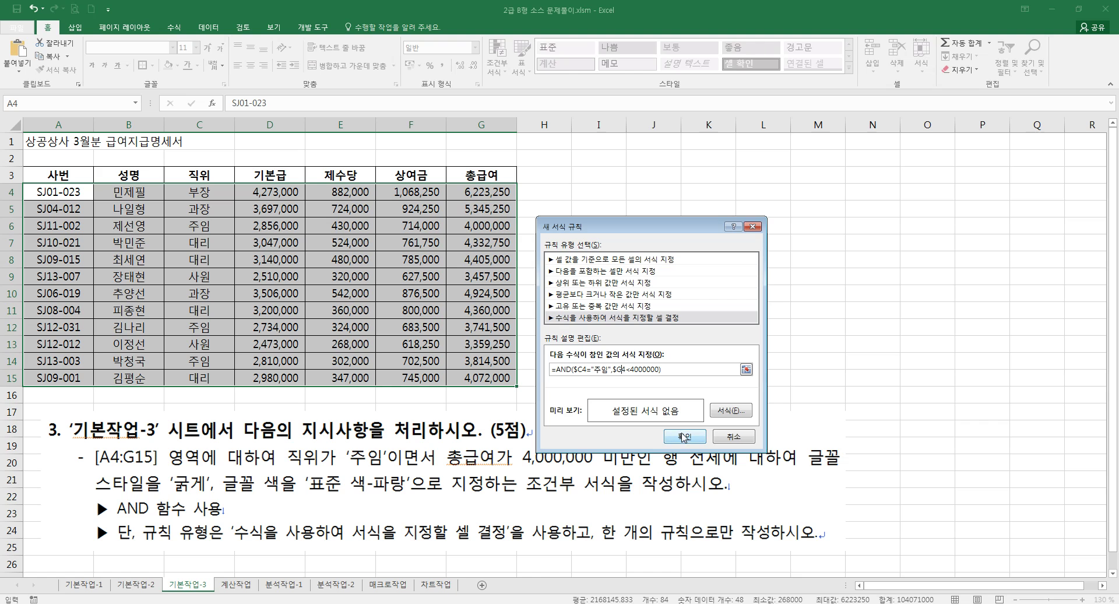
Set the new rule's text to standard blue and bold (굵게), apply it to A4:G15, and deselect the range
click(739, 412)
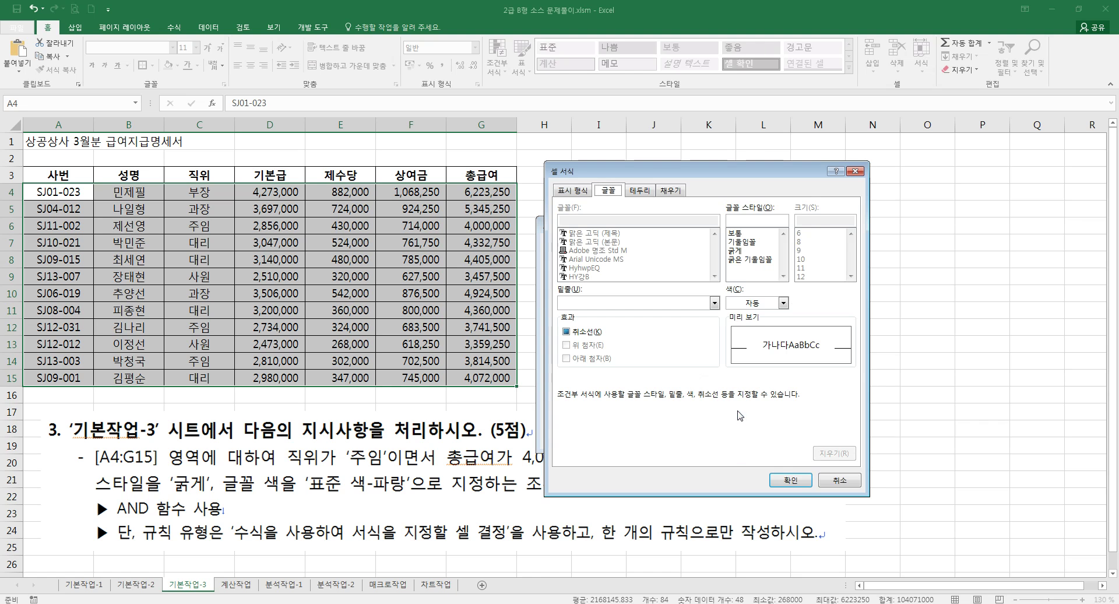
click(752, 304)
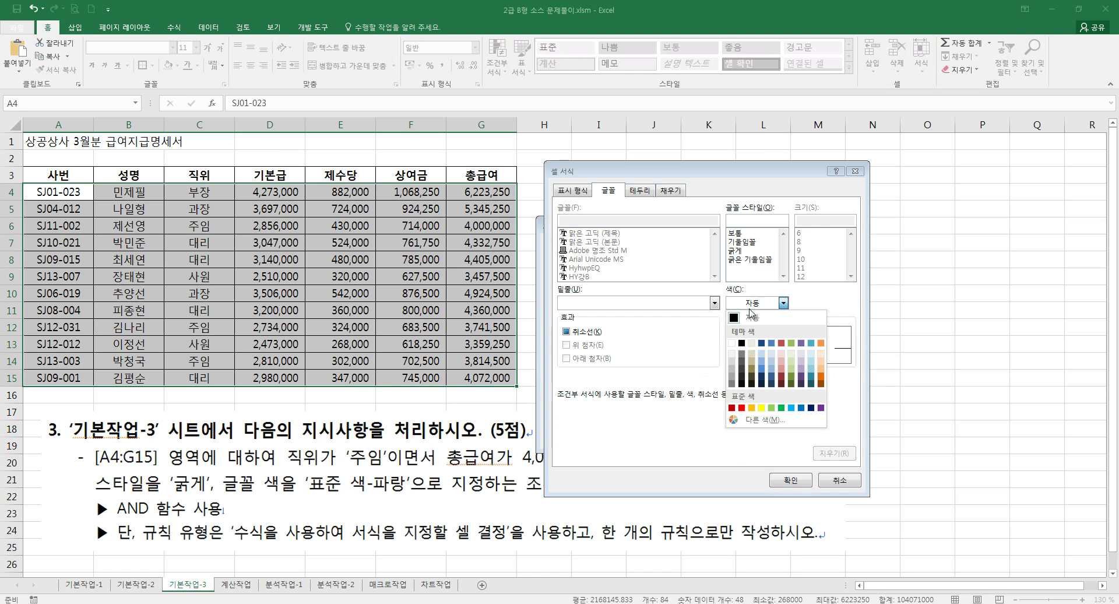
click(801, 407)
click(750, 251)
click(790, 480)
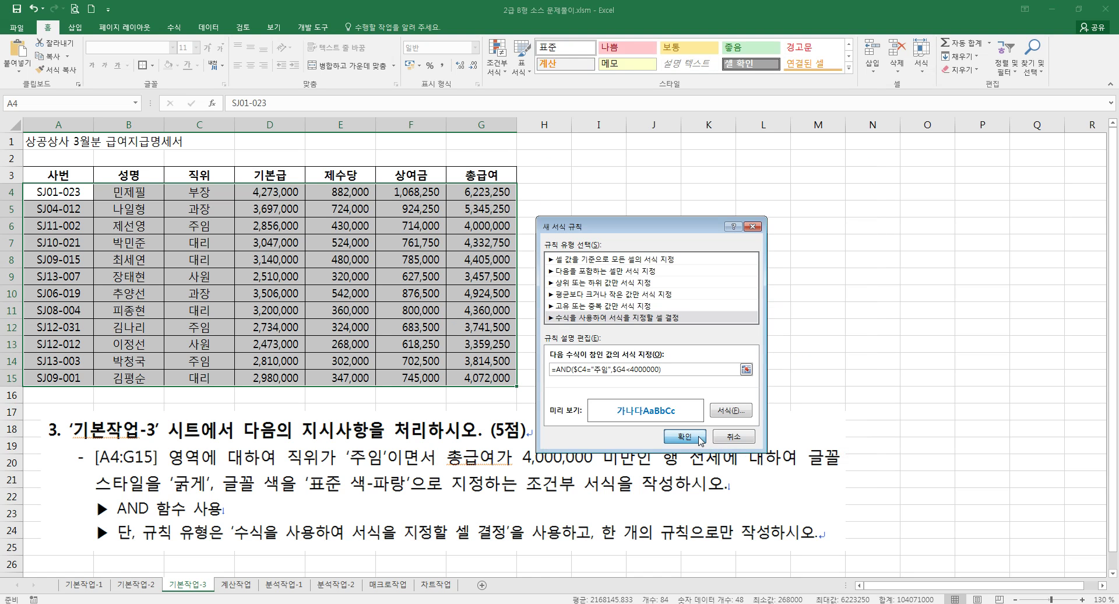
click(685, 437)
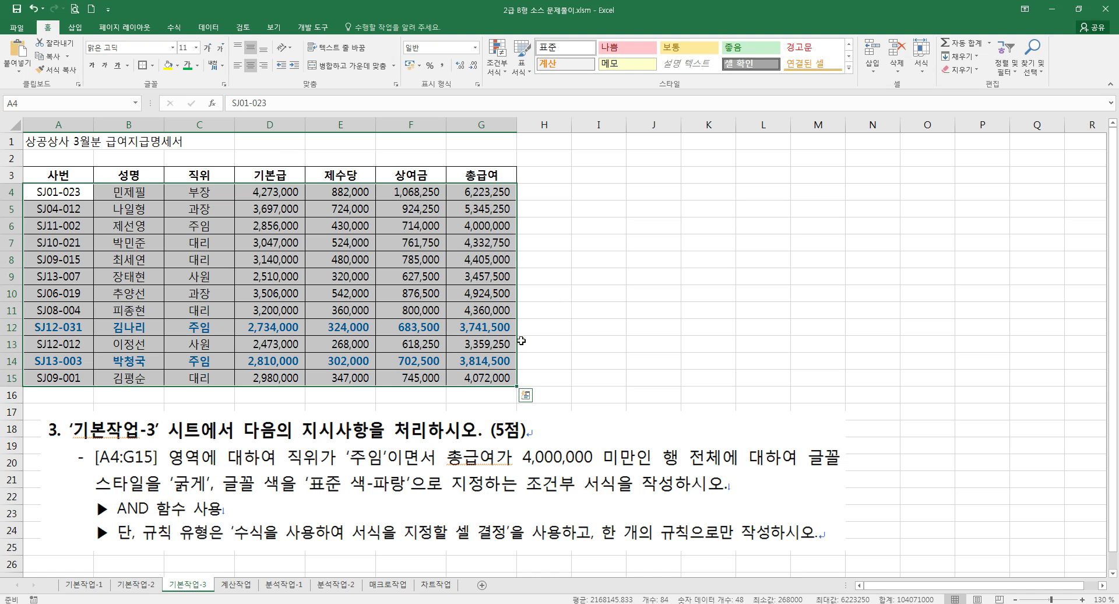
click(583, 329)
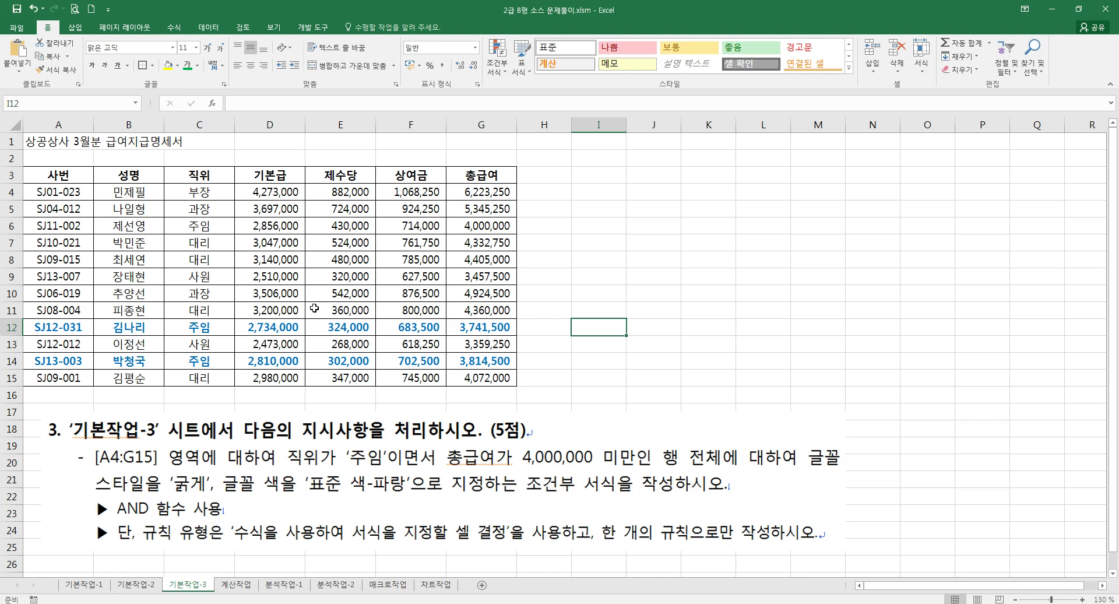
click(245, 586)
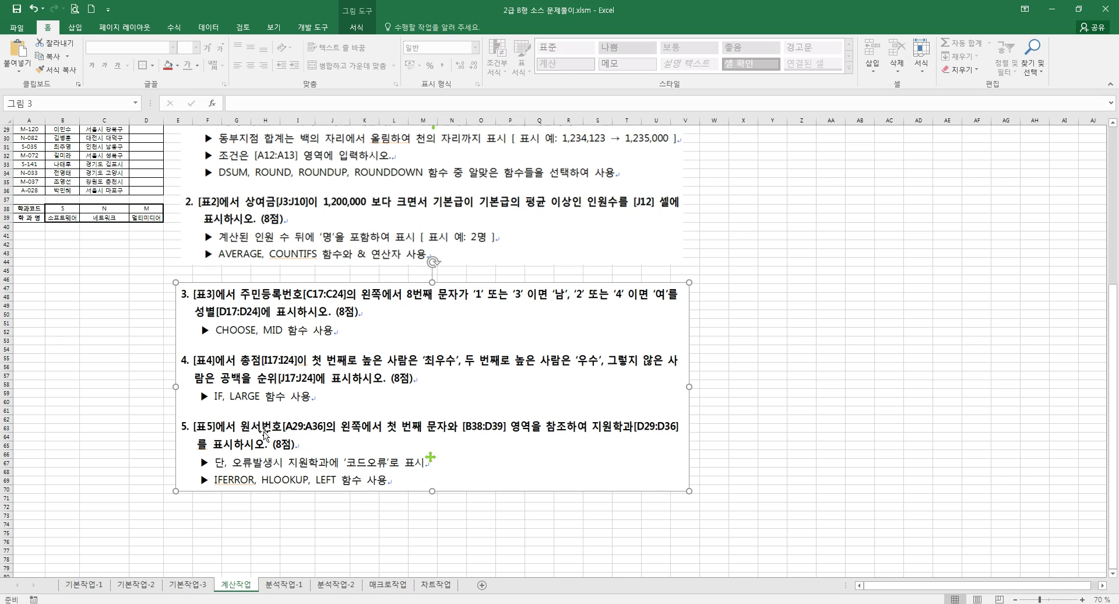
click(196, 586)
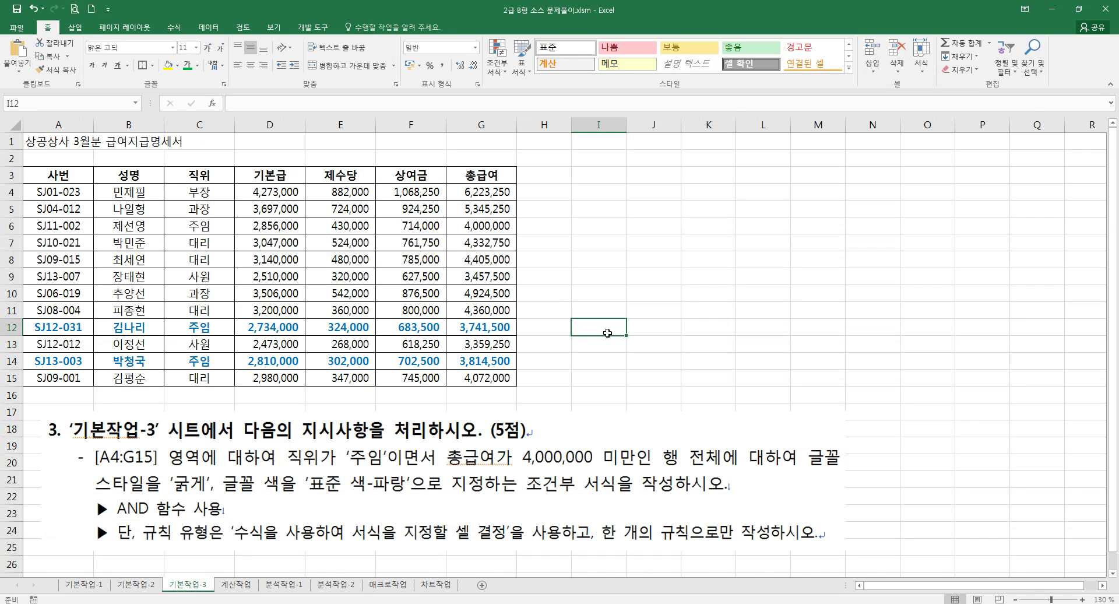